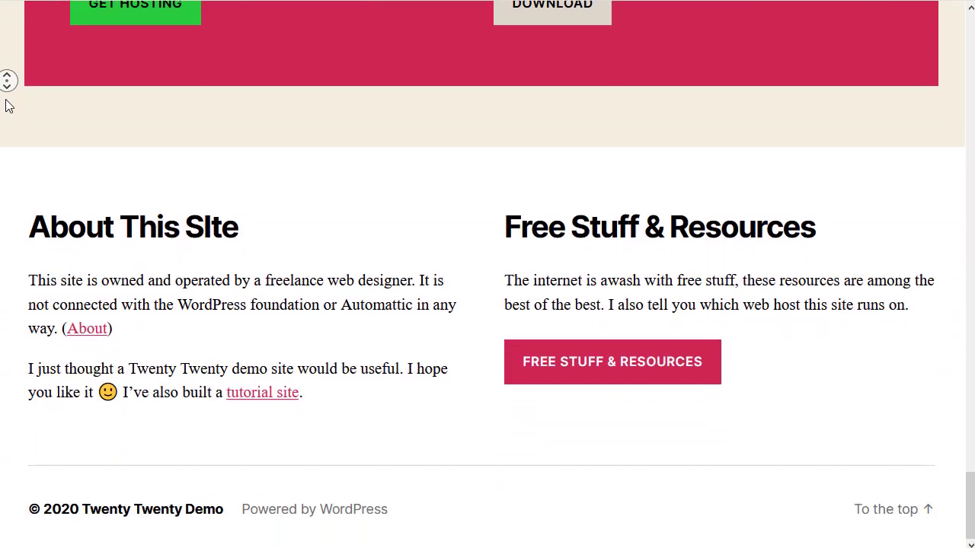
# Leave the live site and open the demo page in the block editor.
pyautogui.click(6, 105)
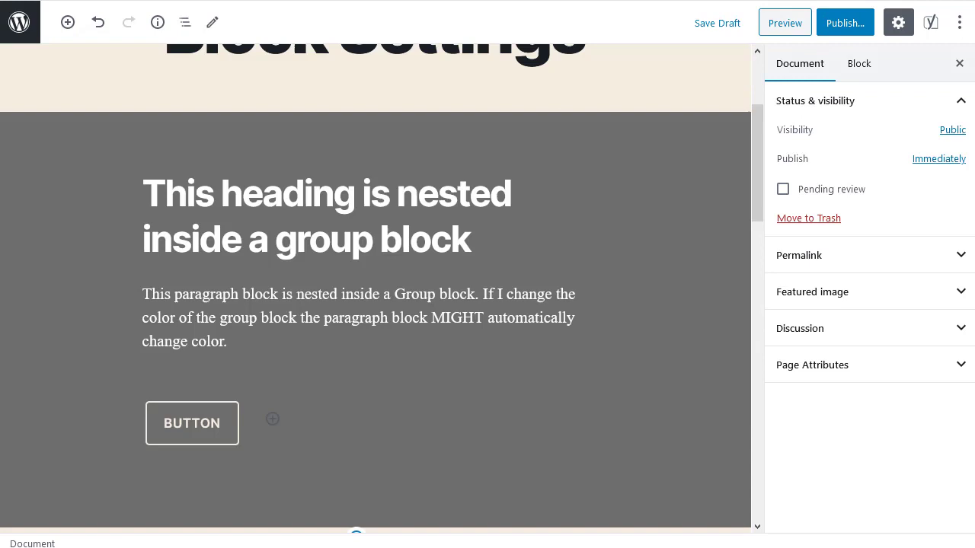
# Select the parent Group via block navigation and try crimson, black and grey backgrounds.
pyautogui.click(282, 198)
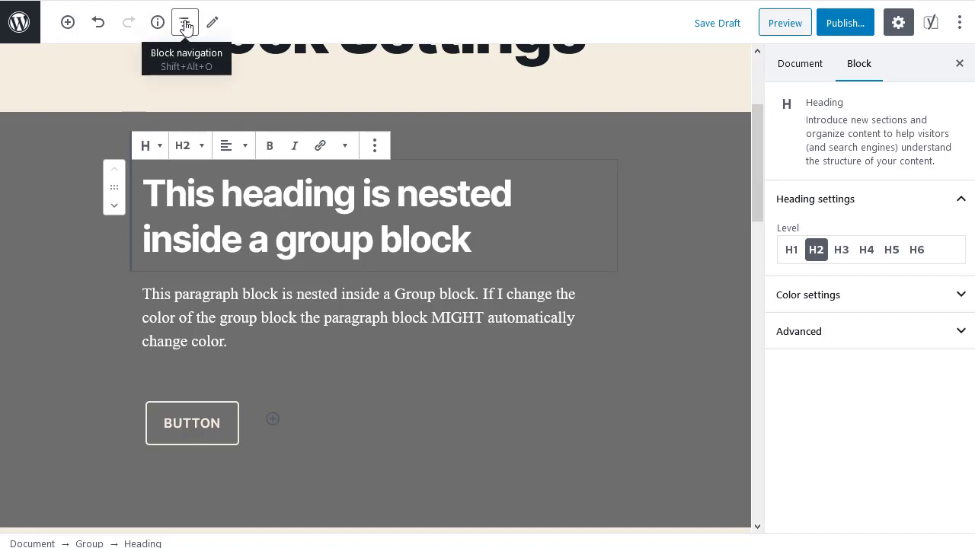
pyautogui.click(185, 25)
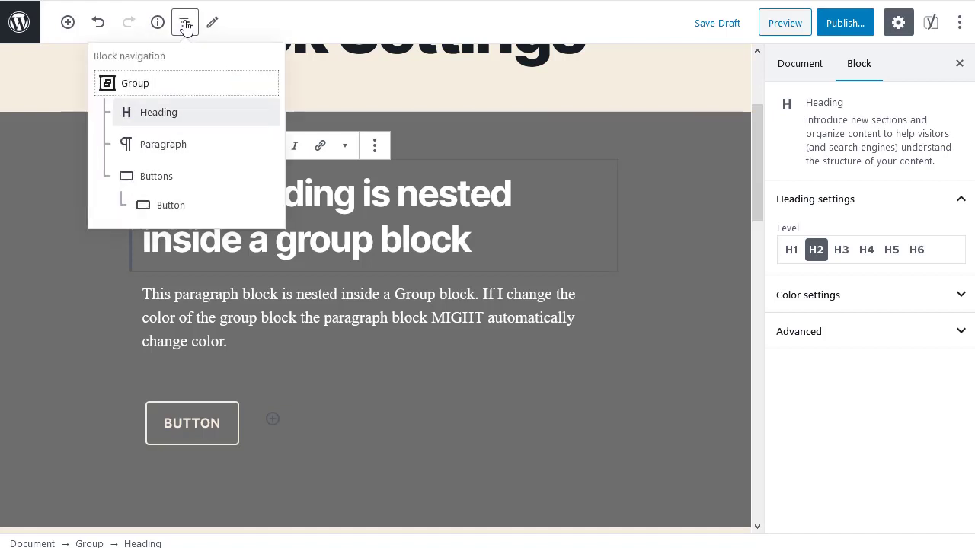
pyautogui.click(203, 90)
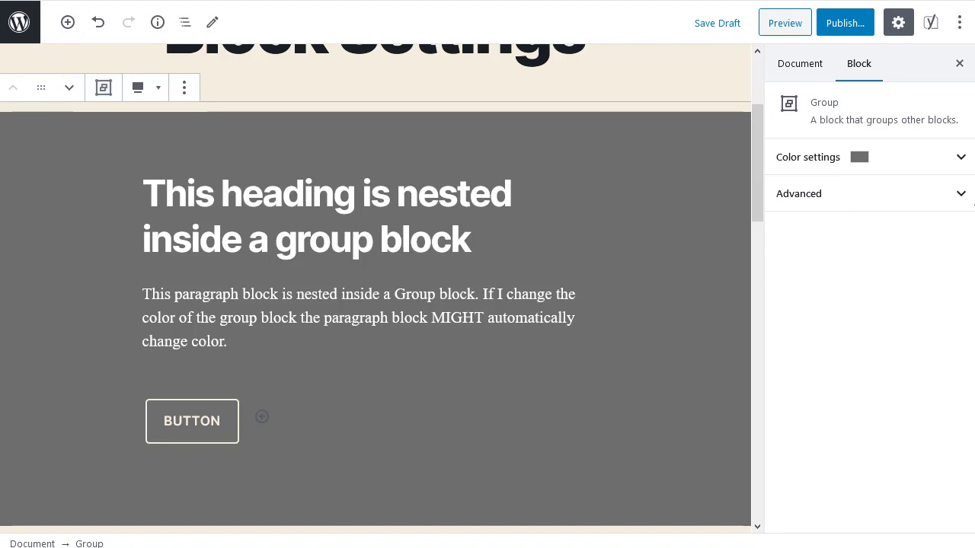
pyautogui.click(963, 160)
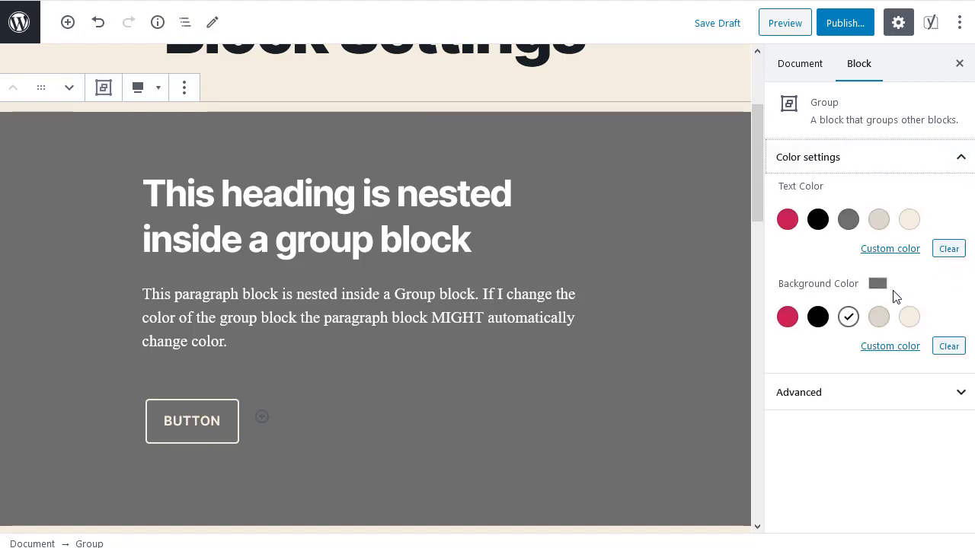
pyautogui.click(787, 317)
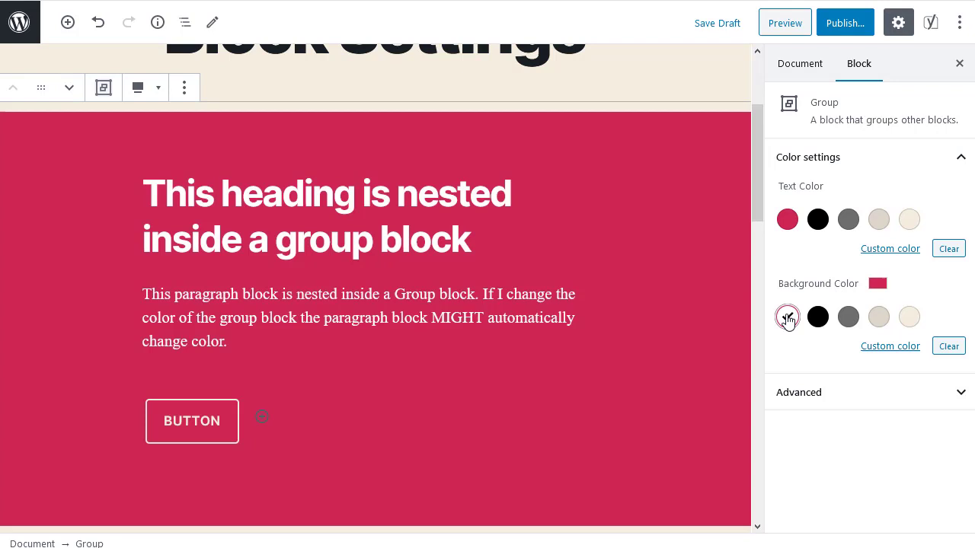
pyautogui.click(817, 318)
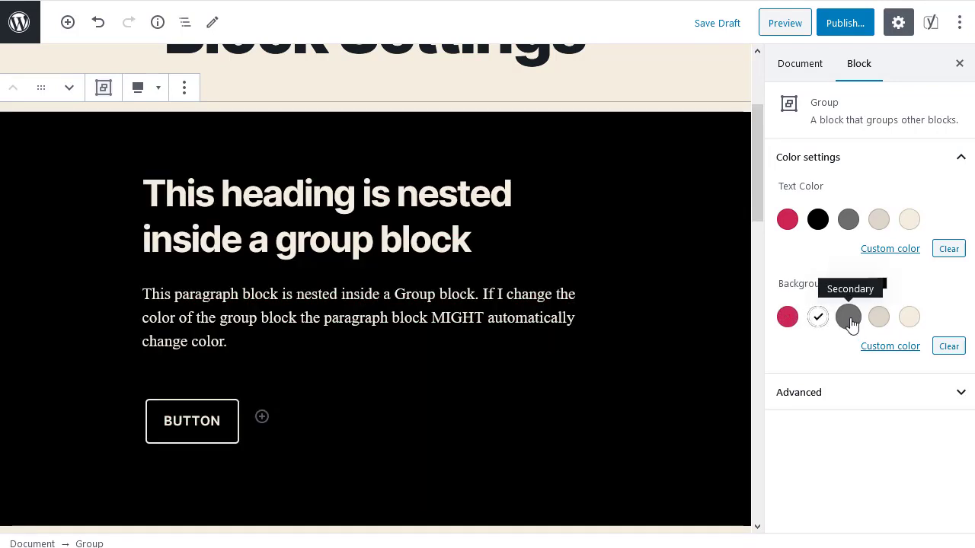
pyautogui.click(849, 320)
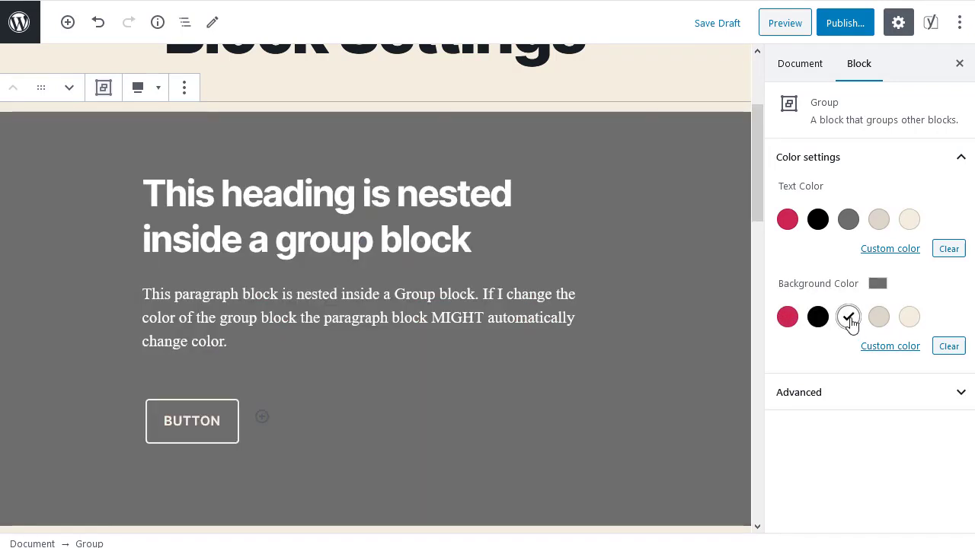
pyautogui.click(787, 318)
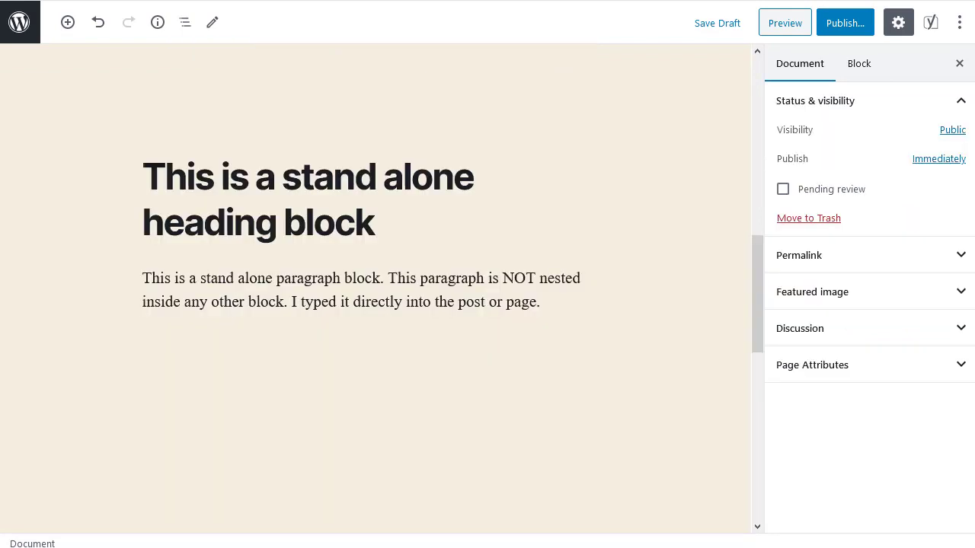
# Make the words 'paragraph block' in the stand-alone paragraph bold.
pyautogui.click(315, 177)
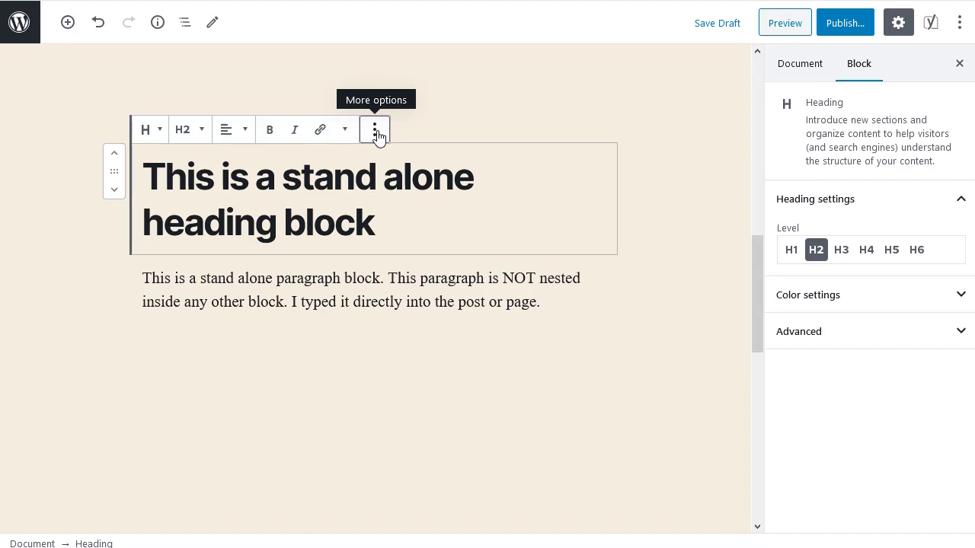
pyautogui.click(276, 279)
pyautogui.moveTo(277, 278); pyautogui.dragTo(379, 284)
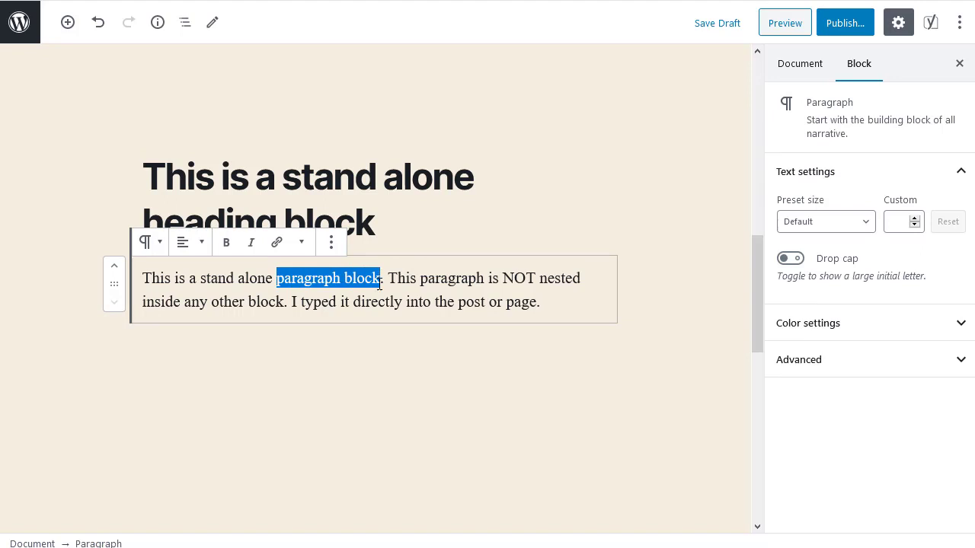
pyautogui.click(225, 244)
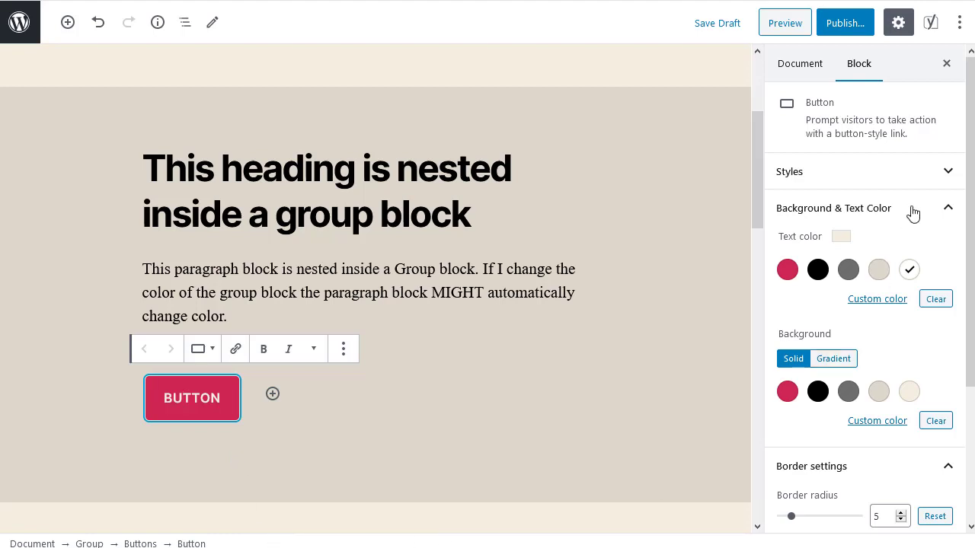
# Try the button's Outline style, then return it to the Fill style.
pyautogui.click(948, 172)
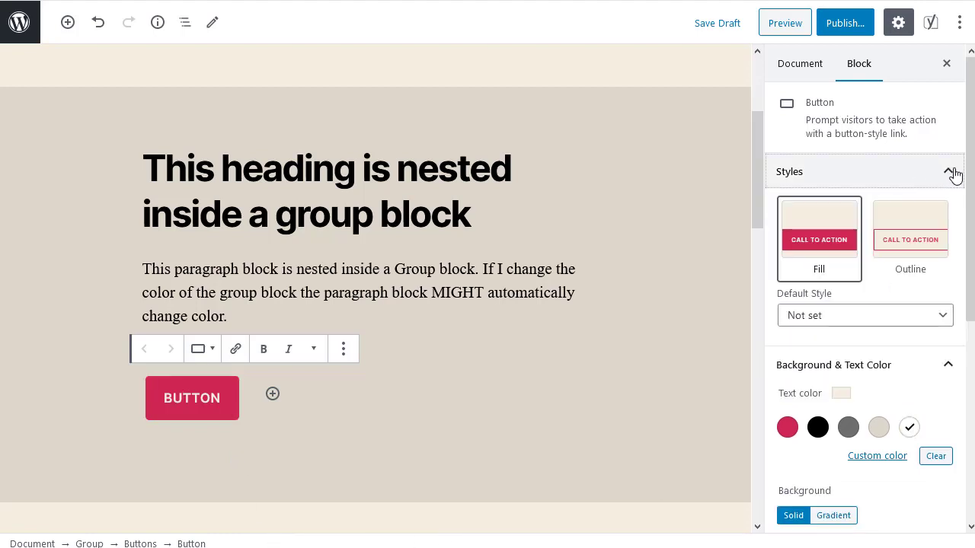
pyautogui.moveTo(973, 190); pyautogui.dragTo(971, 210)
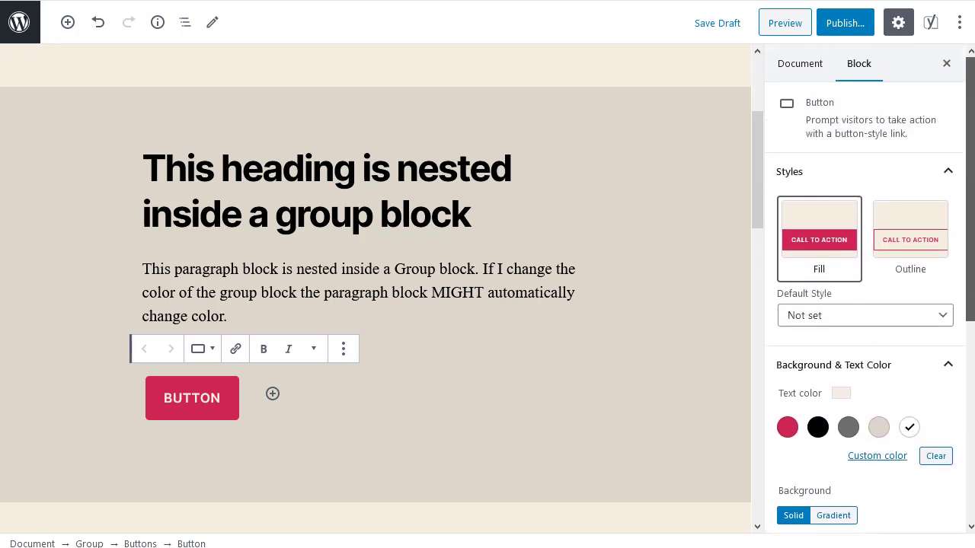
pyautogui.click(915, 241)
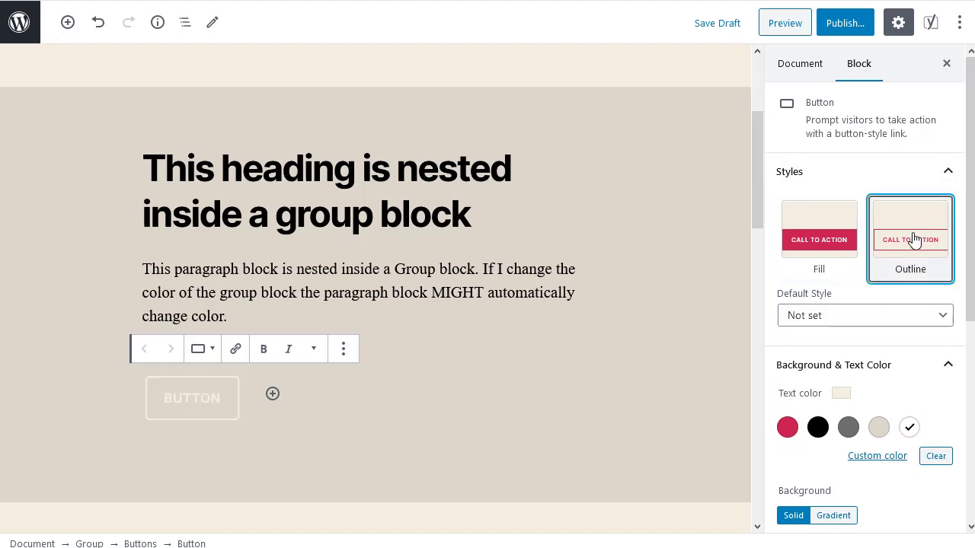
pyautogui.click(811, 242)
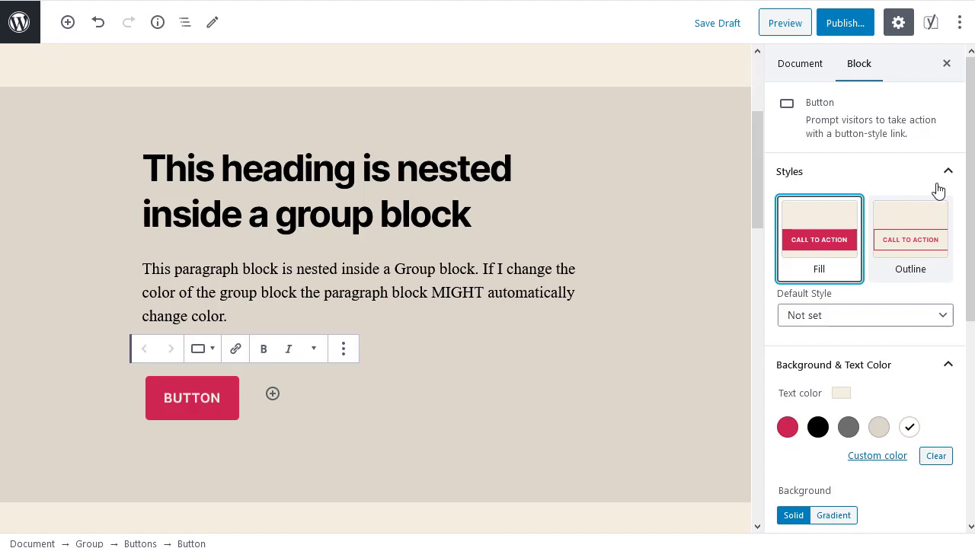
# Give the button a dark blue gradient background after trying the orange gradient.
pyautogui.moveTo(970, 183); pyautogui.dragTo(970, 346)
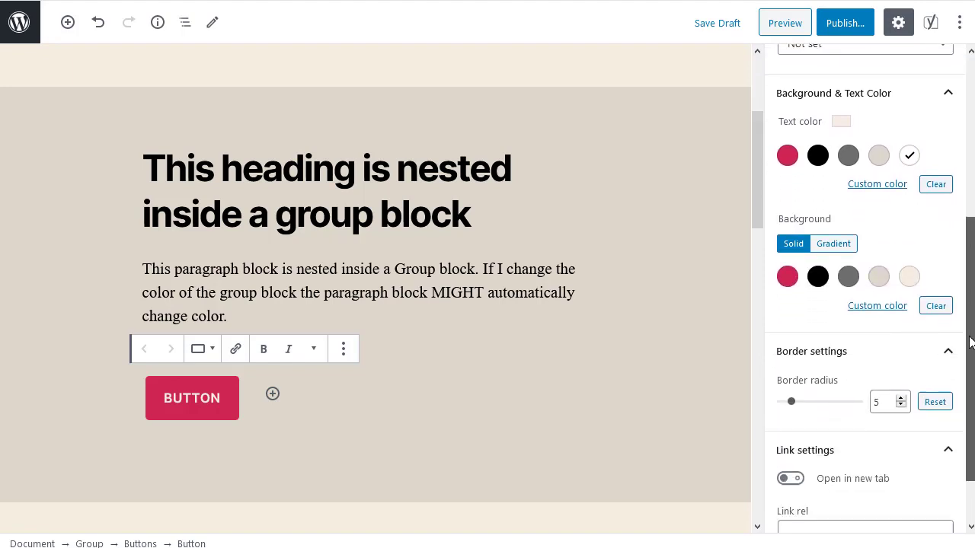
pyautogui.click(835, 237)
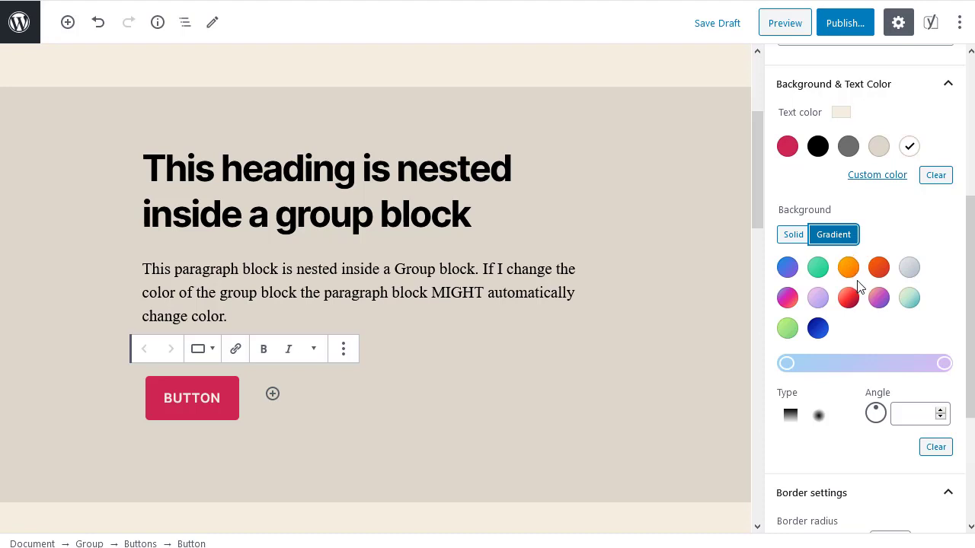
pyautogui.click(850, 270)
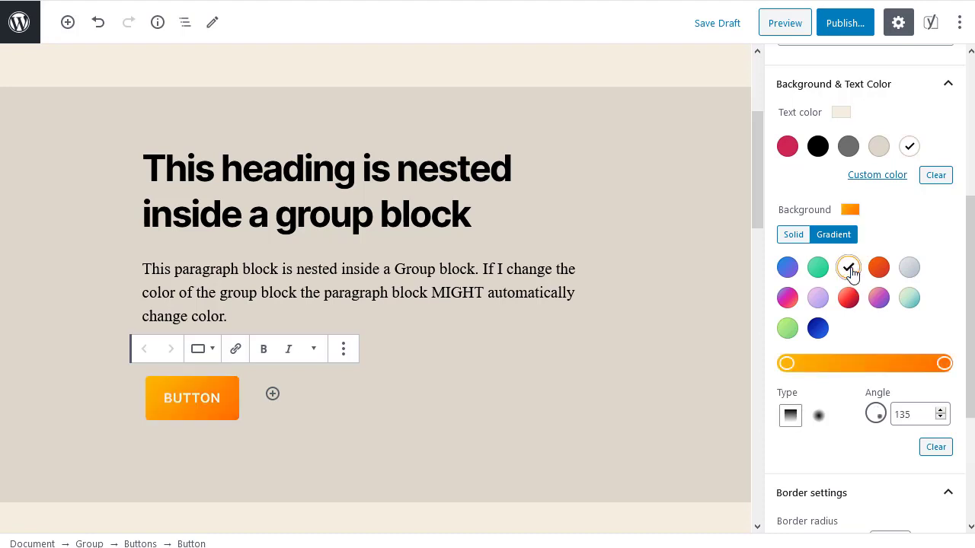
pyautogui.click(818, 328)
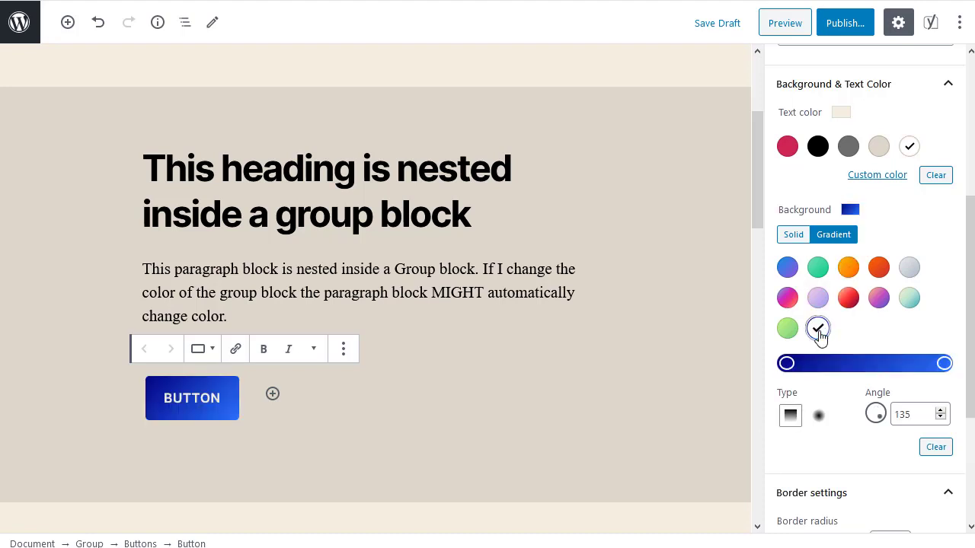
pyautogui.scroll(1, 819, 335)
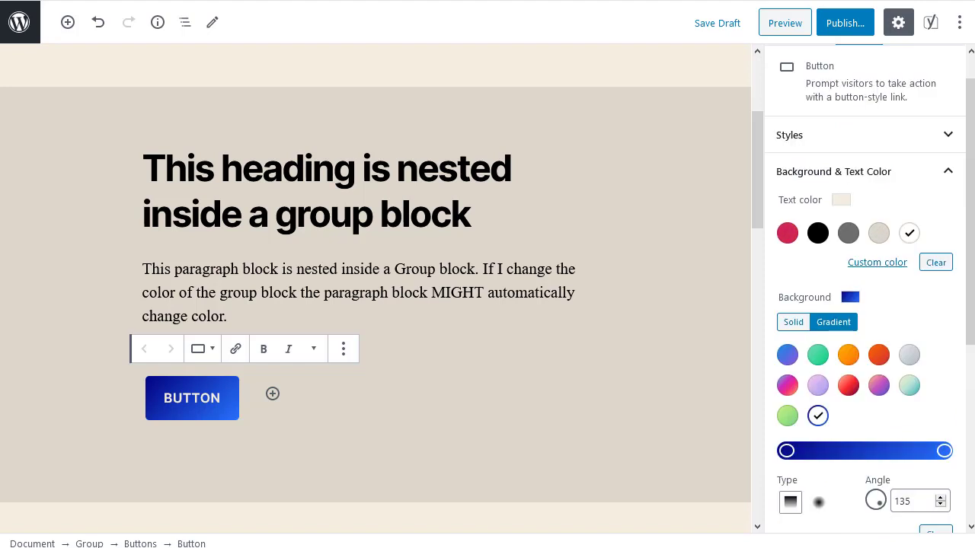
# Move the Buttons block above the nested paragraph and heading, then back below them.
pyautogui.click(415, 403)
pyautogui.click(115, 350)
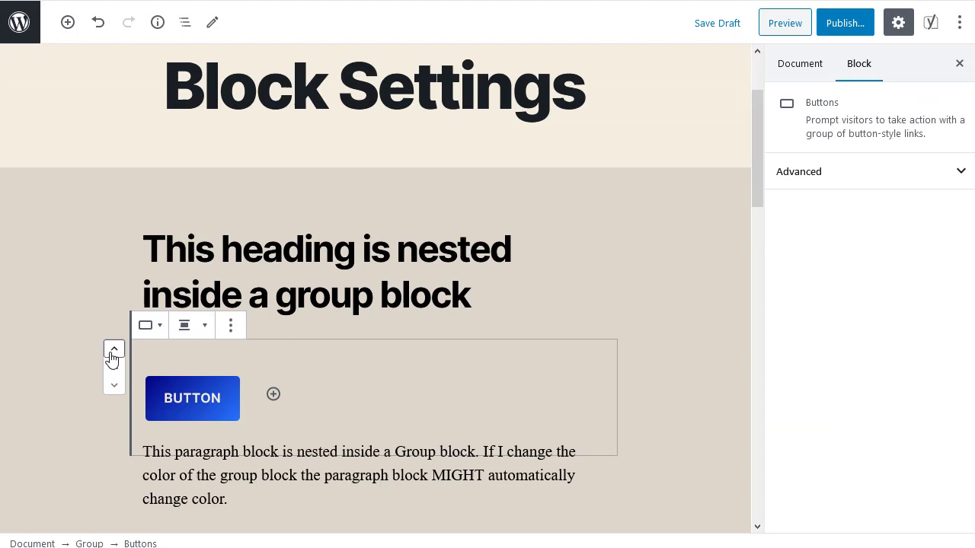
pyautogui.click(114, 351)
pyautogui.click(114, 390)
pyautogui.click(114, 390)
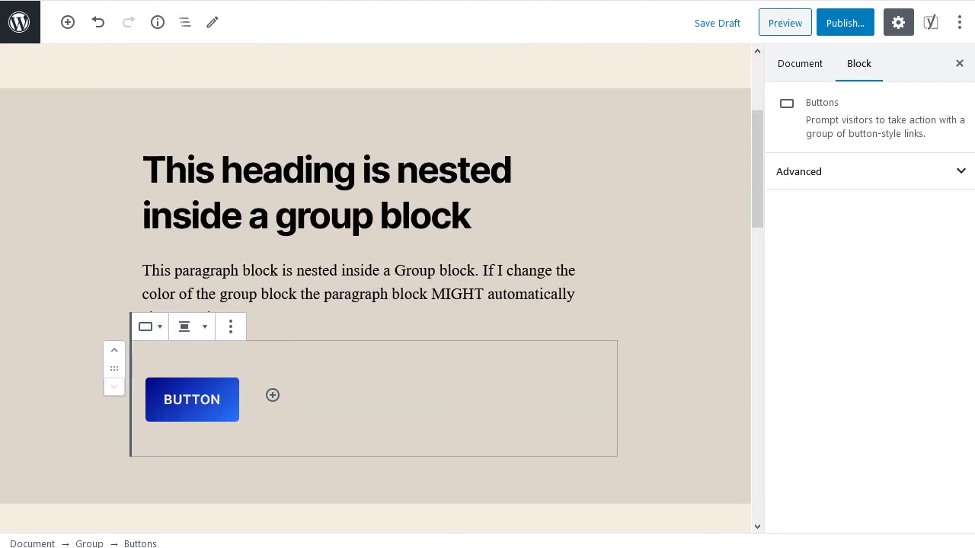
# Colour the word 'alone' in the stand-alone heading with the pink Accent Color.
pyautogui.scroll(-5, 114, 381)
pyautogui.click(412, 175)
pyautogui.click(387, 157)
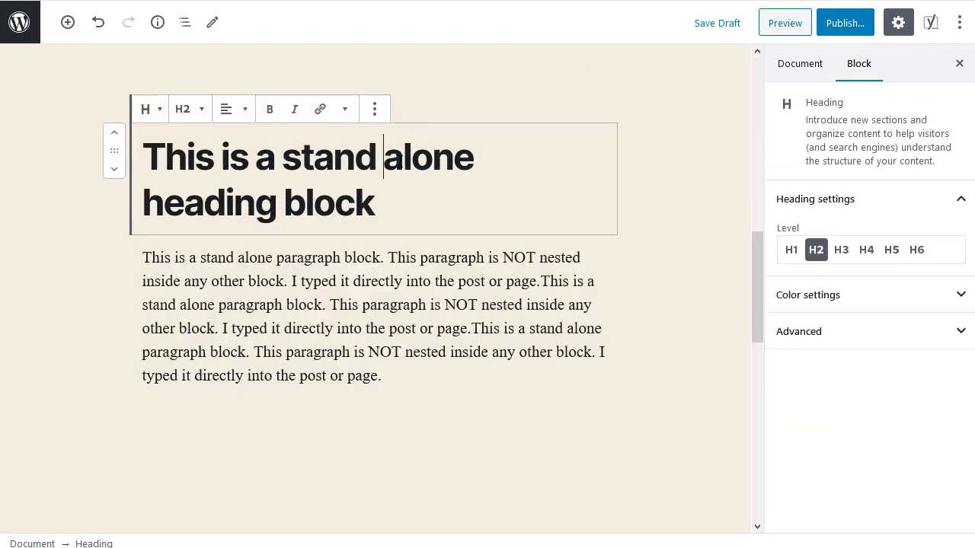
pyautogui.hotkey('shift', 'Right')
pyautogui.hotkey('shift', 'Right')
pyautogui.hotkey('shift', 'Right')
pyautogui.hotkey('shift', 'Right')
pyautogui.hotkey('shift', 'Right')
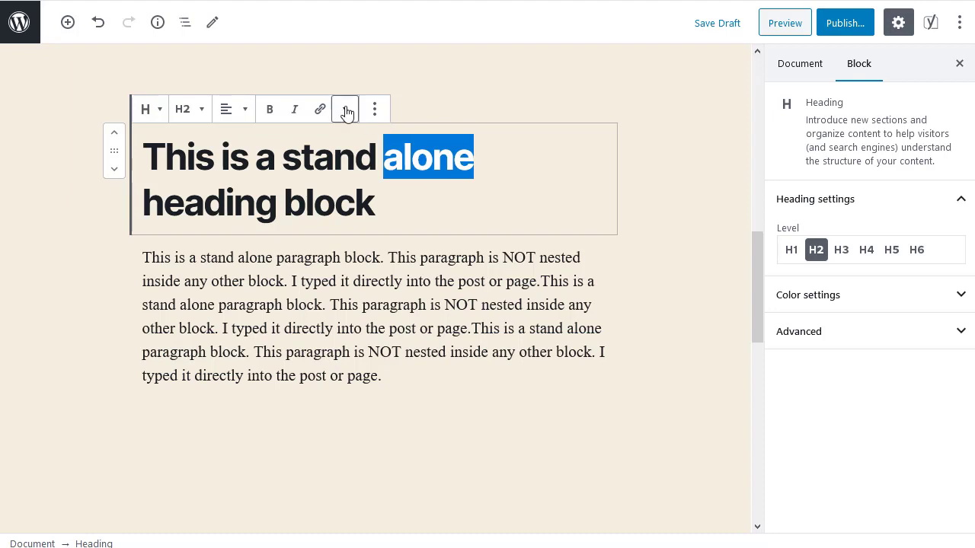
pyautogui.click(344, 109)
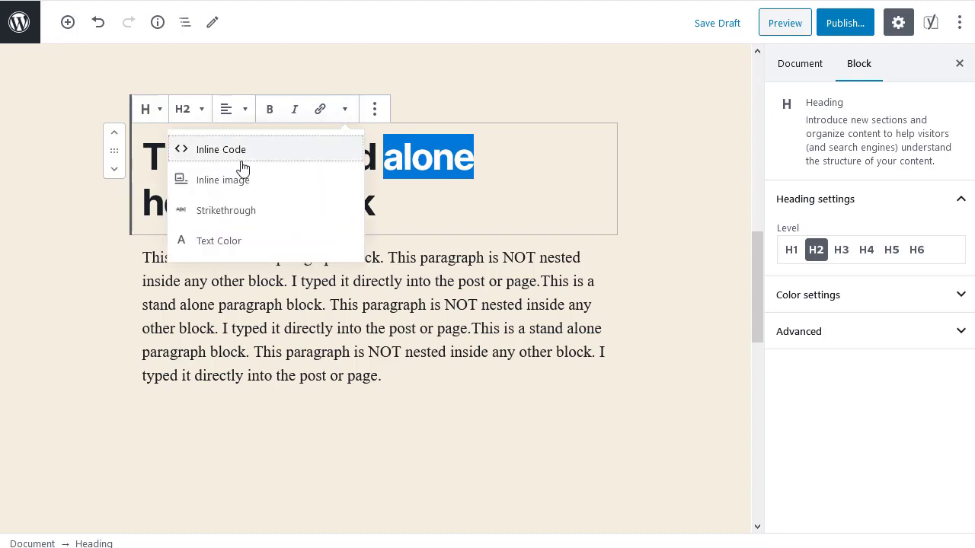
pyautogui.click(227, 242)
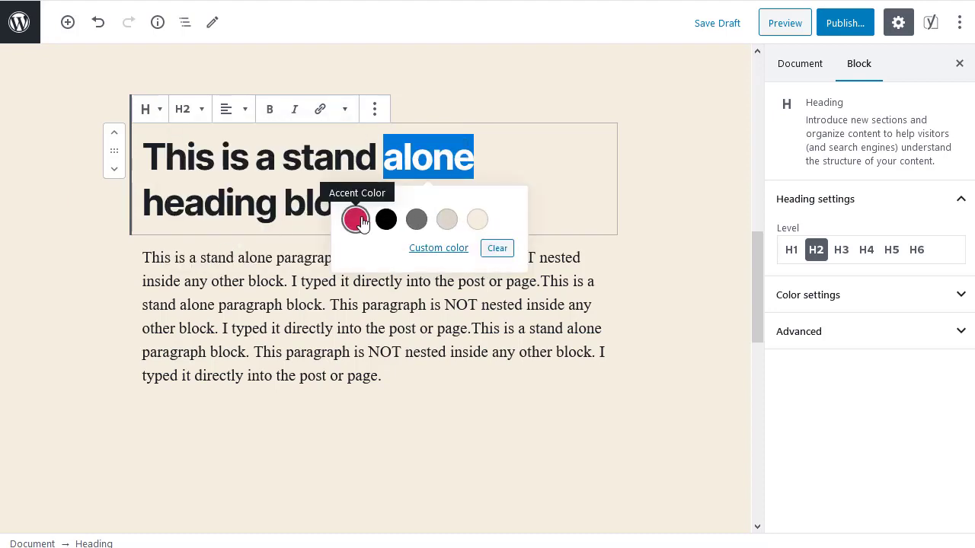
pyautogui.click(351, 221)
# Colour the paragraph's two middle sentences with the pink Accent Color.
pyautogui.click(330, 315)
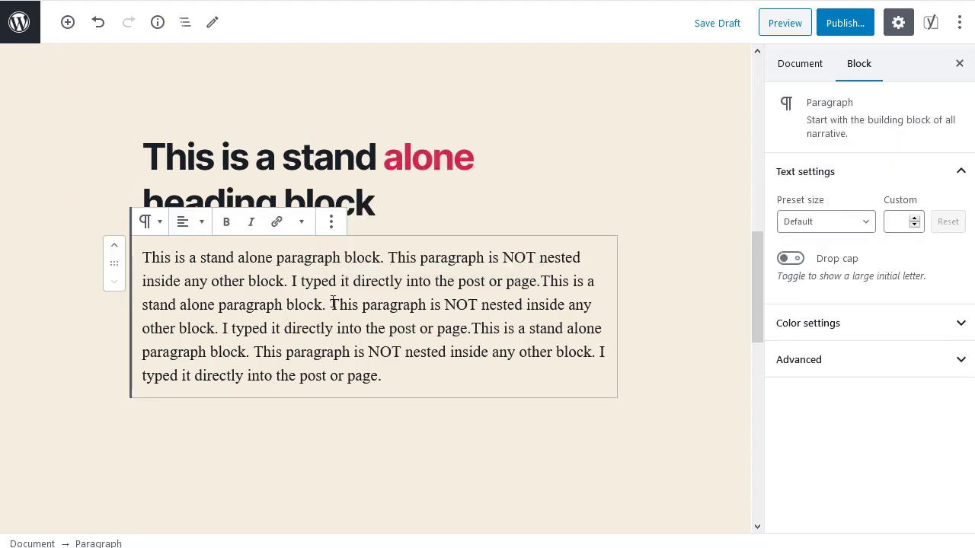
pyautogui.moveTo(339, 323); pyautogui.dragTo(473, 330)
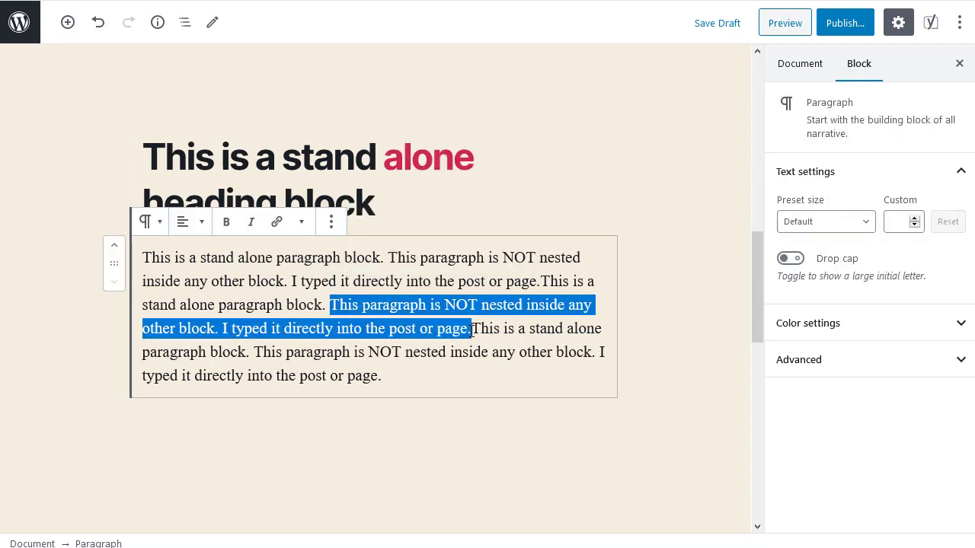
pyautogui.click(301, 221)
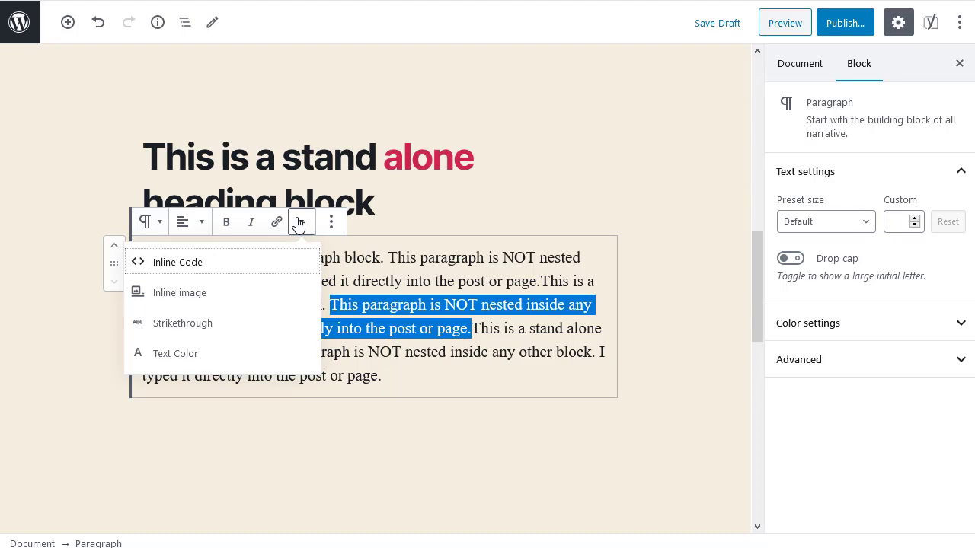
pyautogui.click(195, 356)
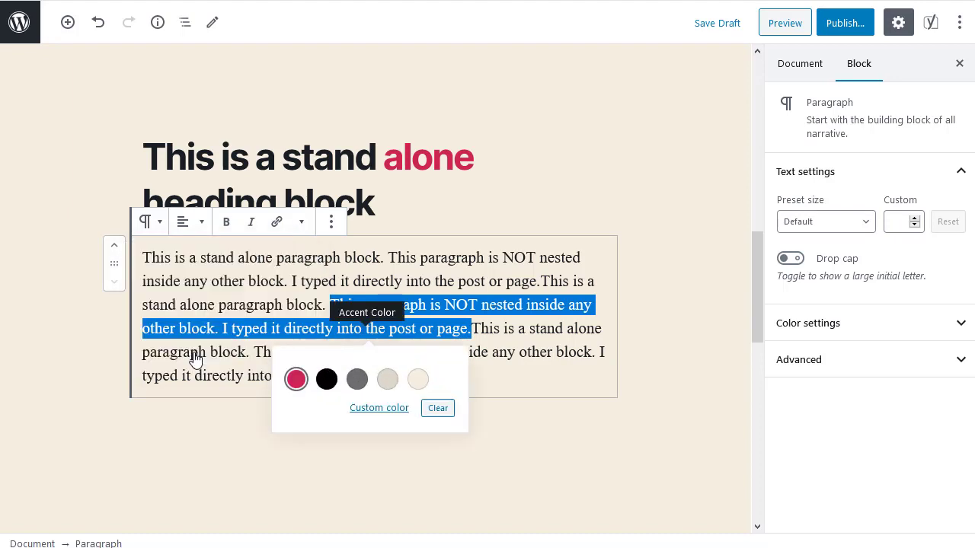
pyautogui.click(298, 380)
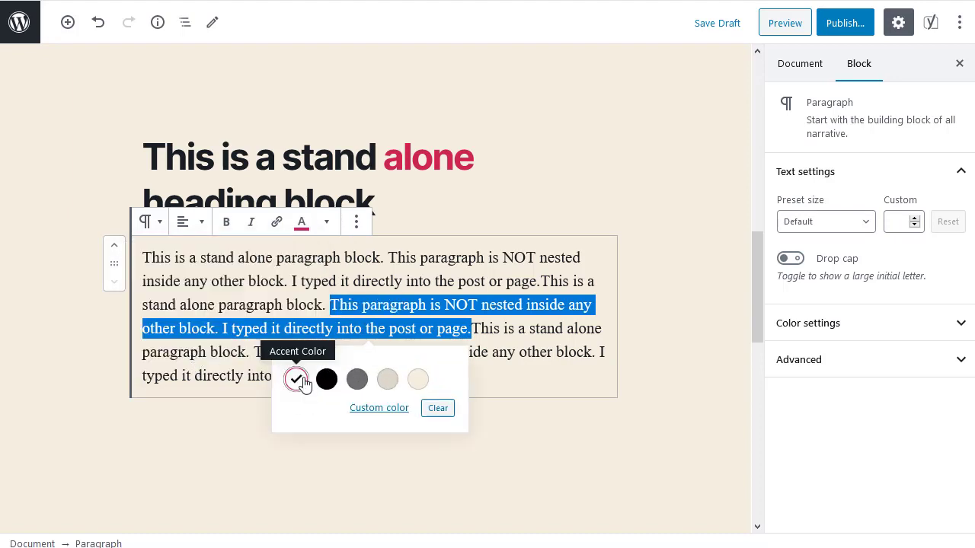
pyautogui.click(692, 352)
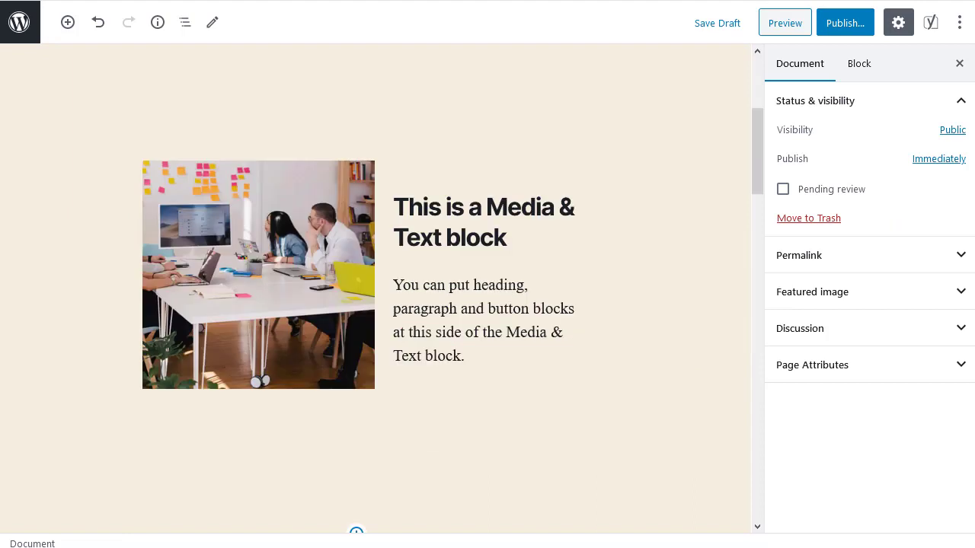
pyautogui.click(234, 204)
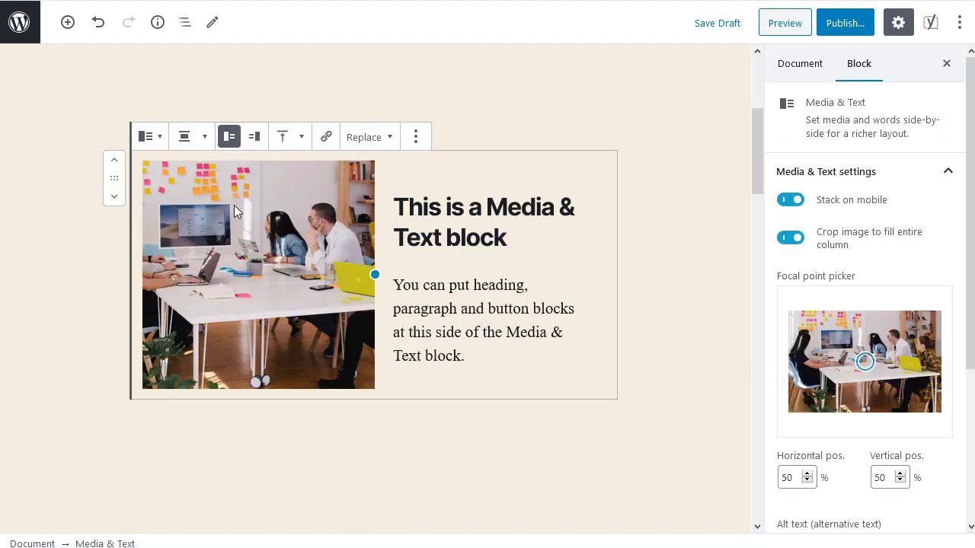
pyautogui.click(190, 154)
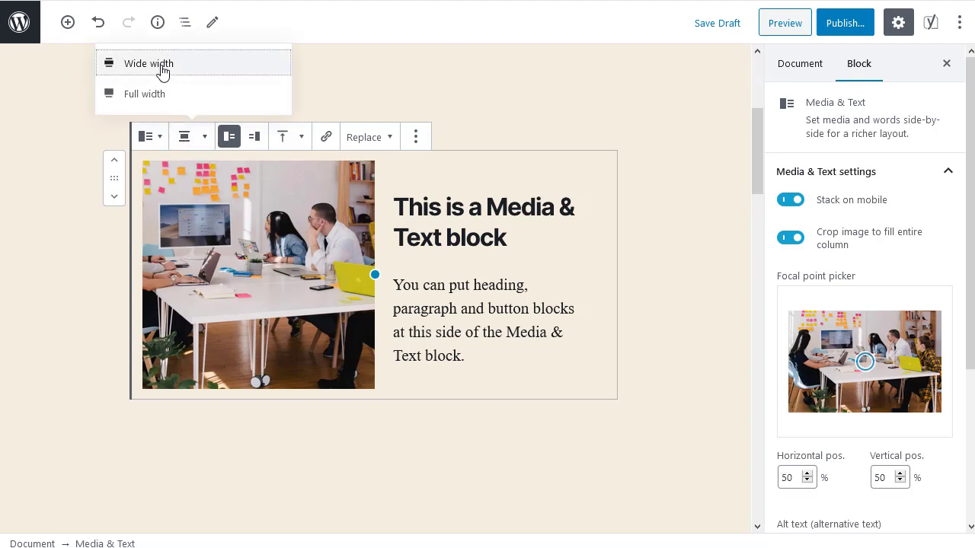
pyautogui.click(218, 72)
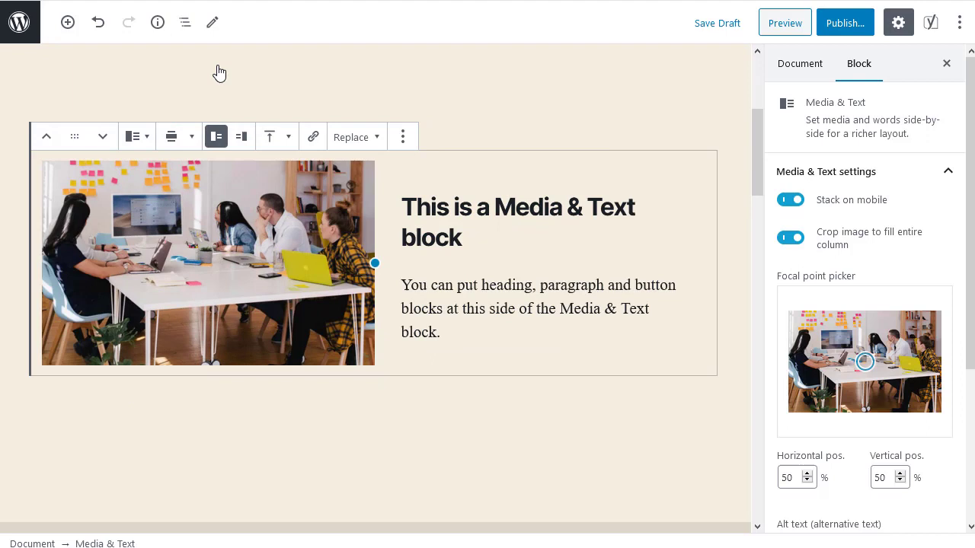
pyautogui.click(180, 137)
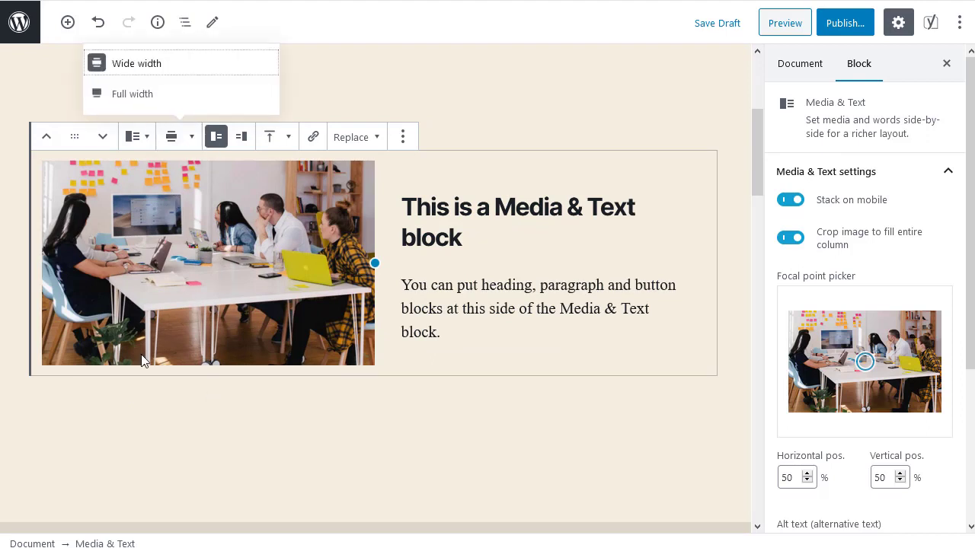
pyautogui.click(124, 69)
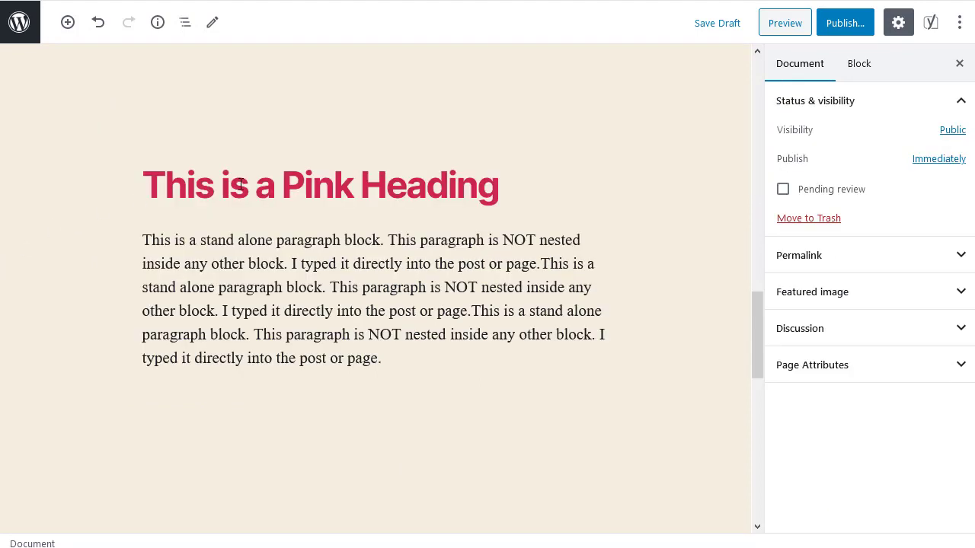
# Set the pink heading's HTML anchor to pink-heading and scroll back to the top.
pyautogui.click(319, 189)
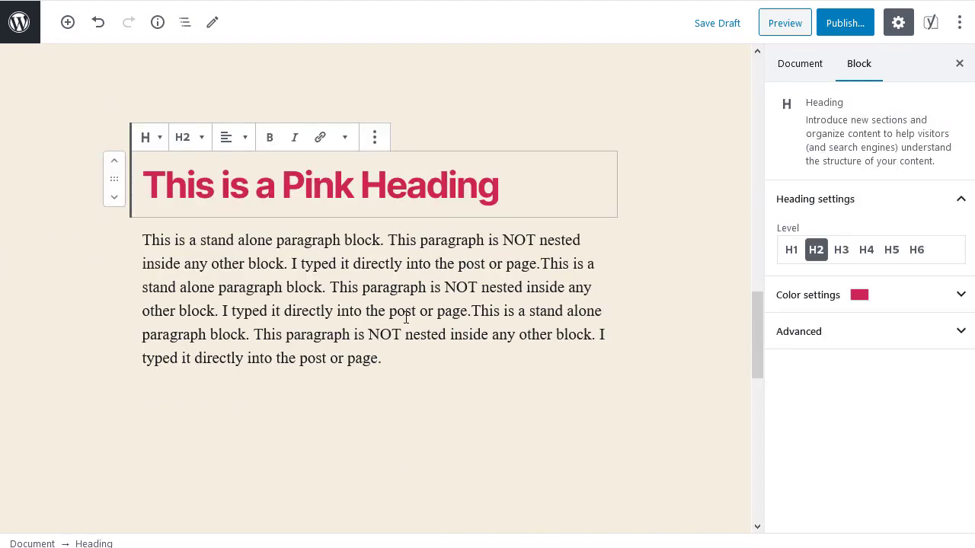
pyautogui.click(800, 339)
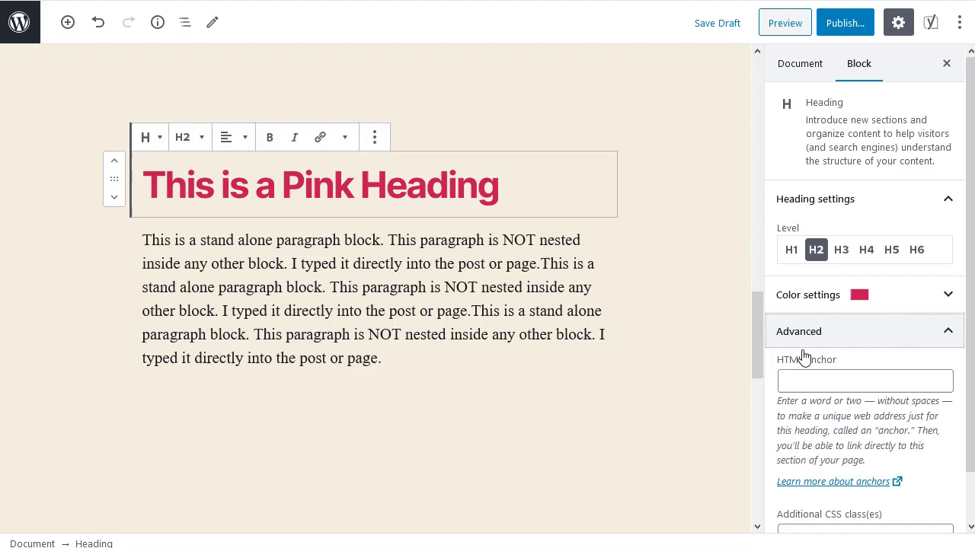
pyautogui.click(807, 379)
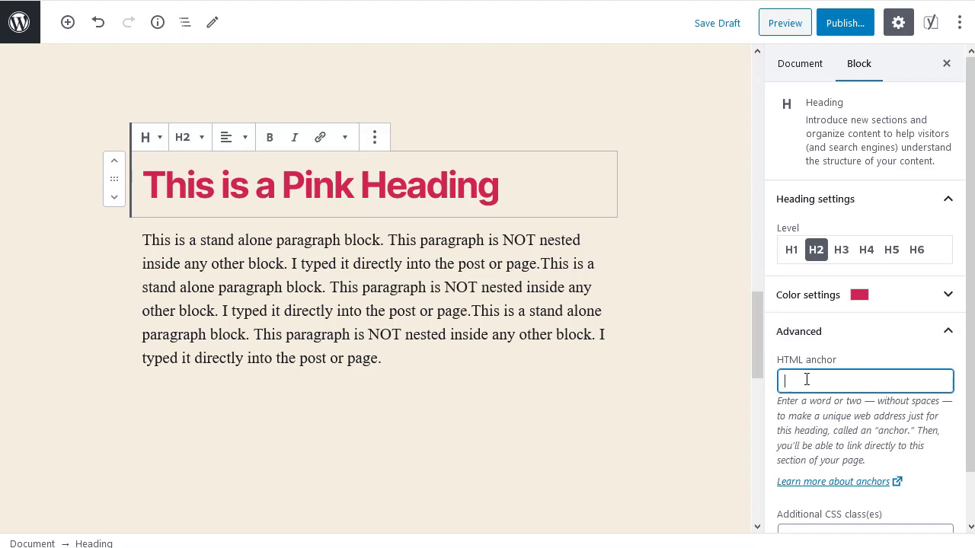
pyautogui.write('pink-heading')
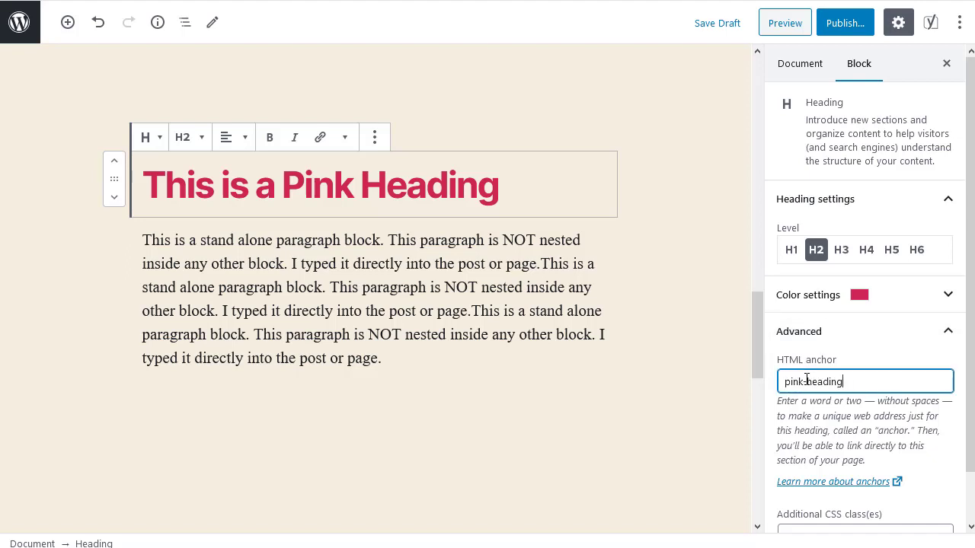
pyautogui.click(754, 326)
pyautogui.moveTo(755, 326); pyautogui.dragTo(766, 123)
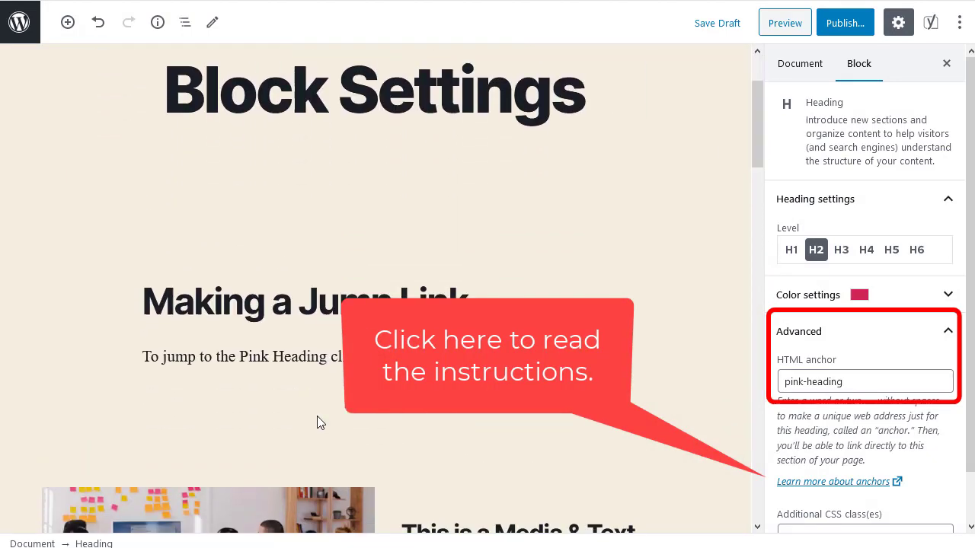
# Link the words 'click here' to #pink-heading.
pyautogui.moveTo(332, 355); pyautogui.dragTo(394, 355)
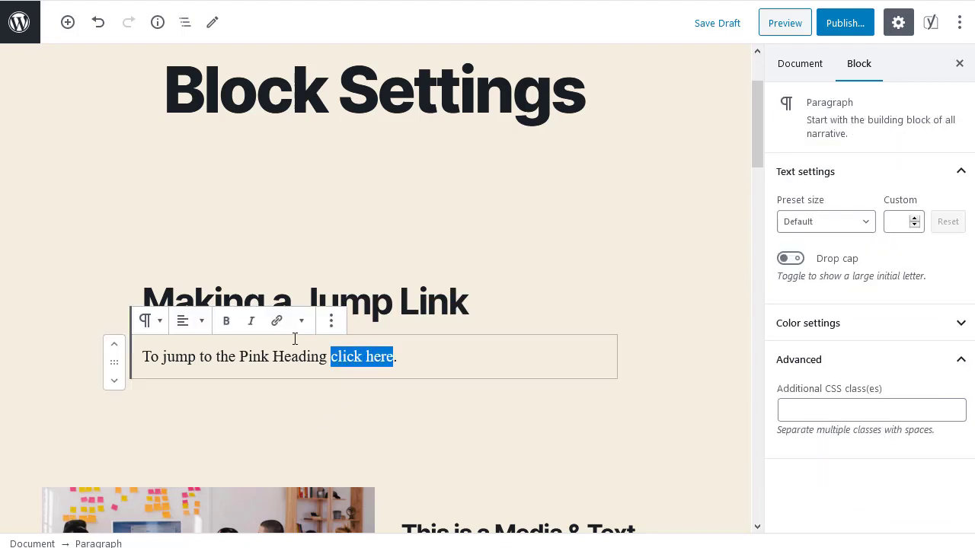
pyautogui.click(277, 321)
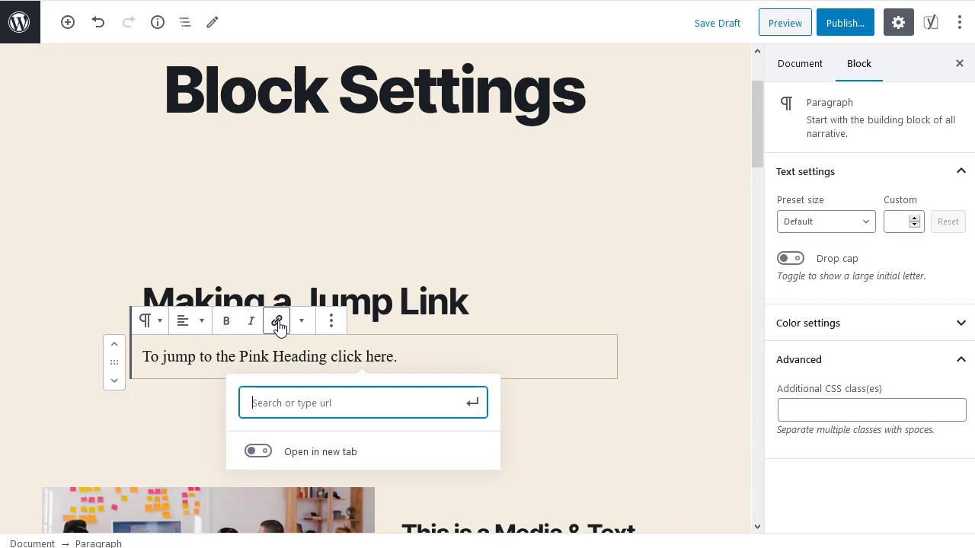
pyautogui.write('#')
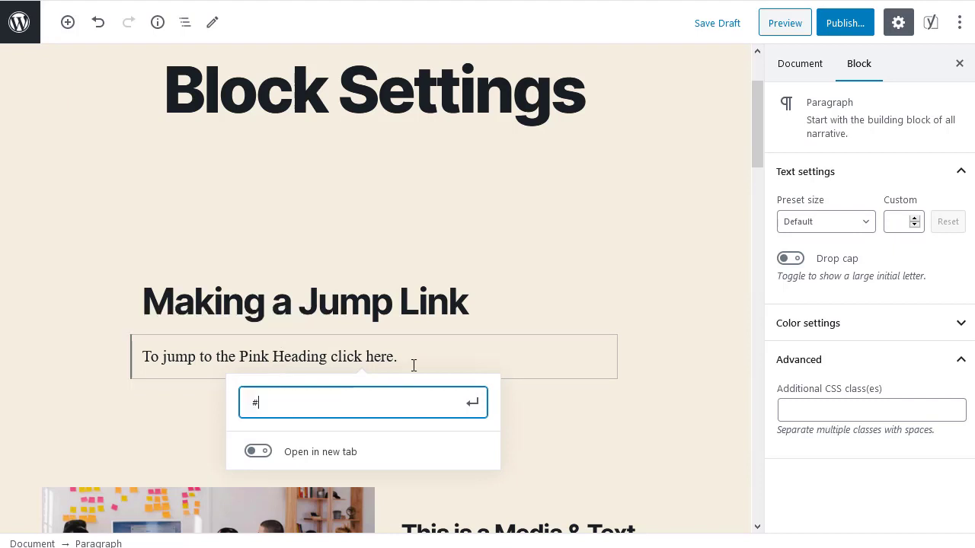
pyautogui.write('pink-heading')
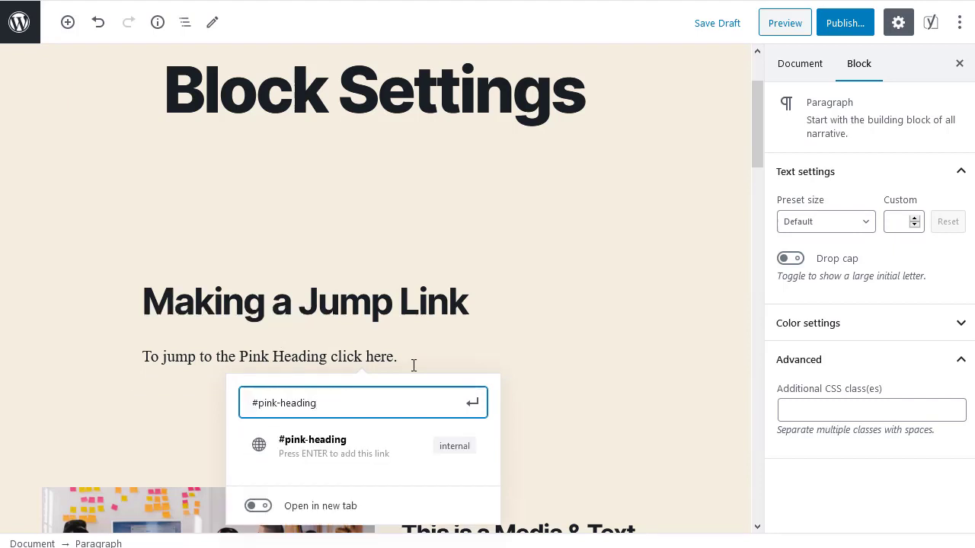
pyautogui.hotkey('ctrl', '+')
pyautogui.hotkey('ctrl', '+')
pyautogui.hotkey('ctrl', '+')
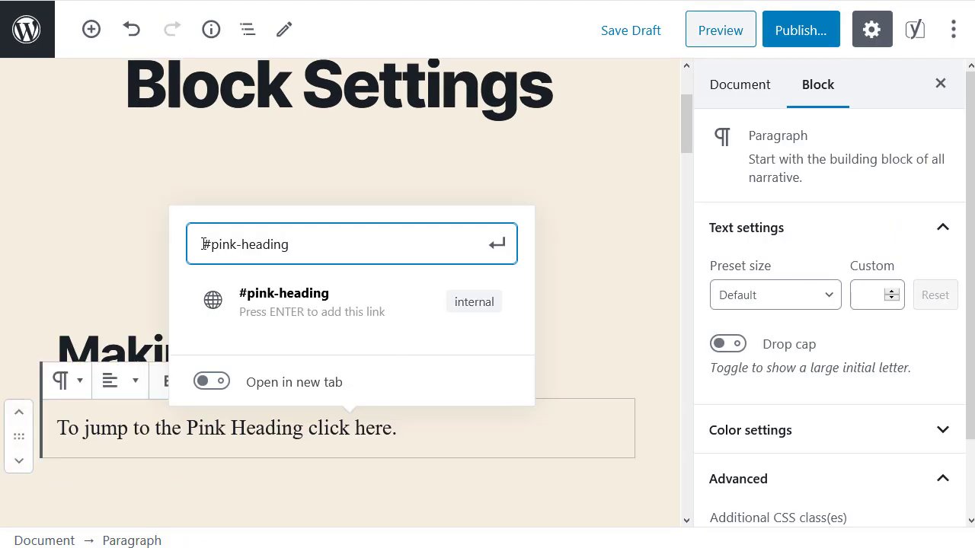
pyautogui.moveTo(203, 244); pyautogui.dragTo(295, 243)
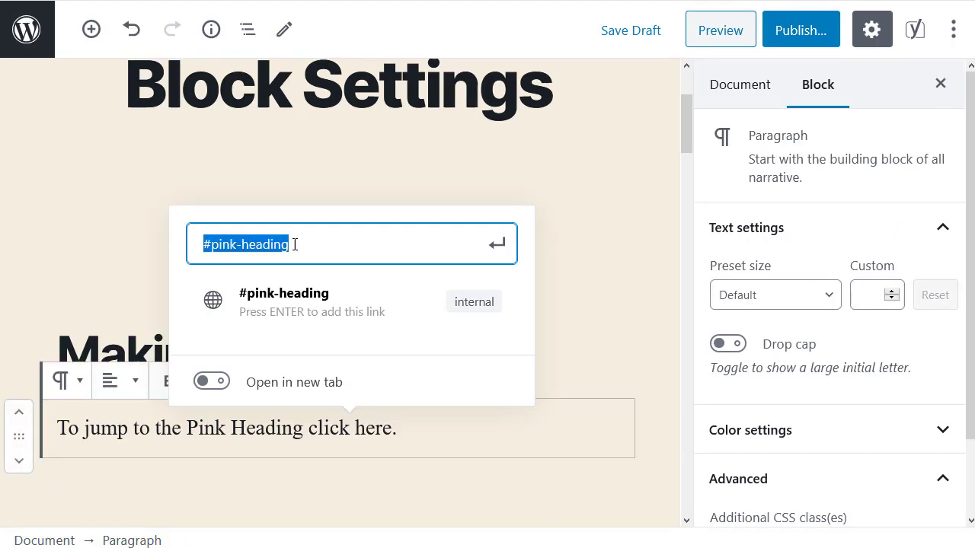
pyautogui.click(499, 245)
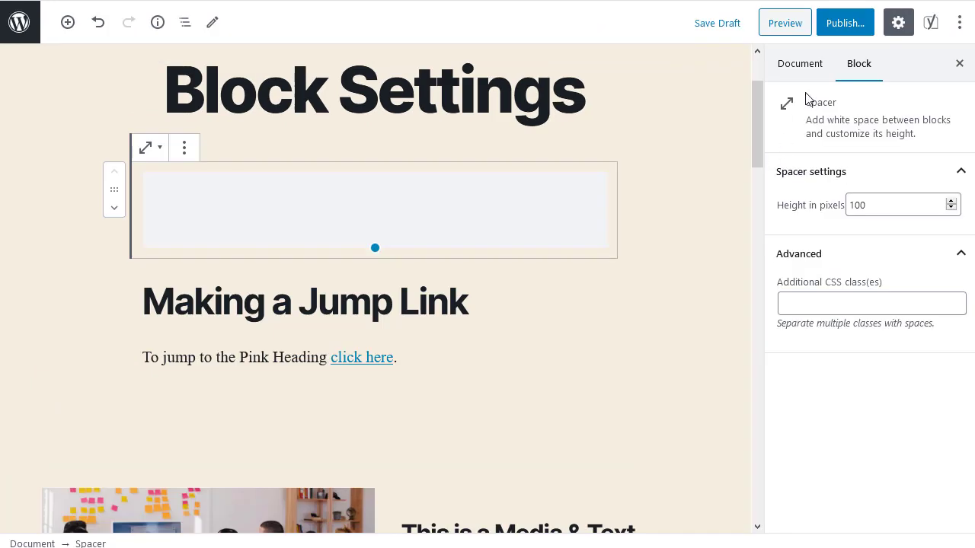
# Save the draft, preview the page and test the jump link to the Pink Heading.
pyautogui.click(719, 23)
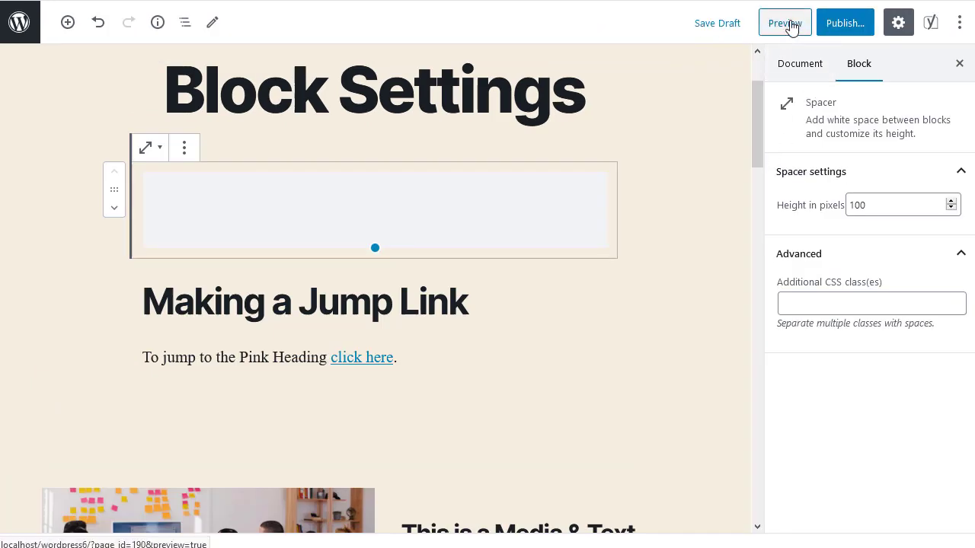
pyautogui.click(789, 24)
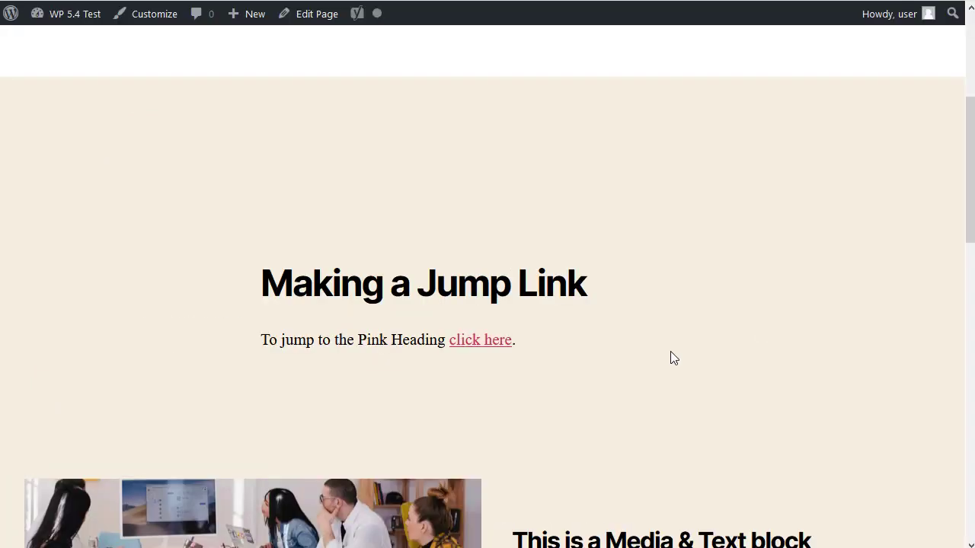
pyautogui.click(466, 342)
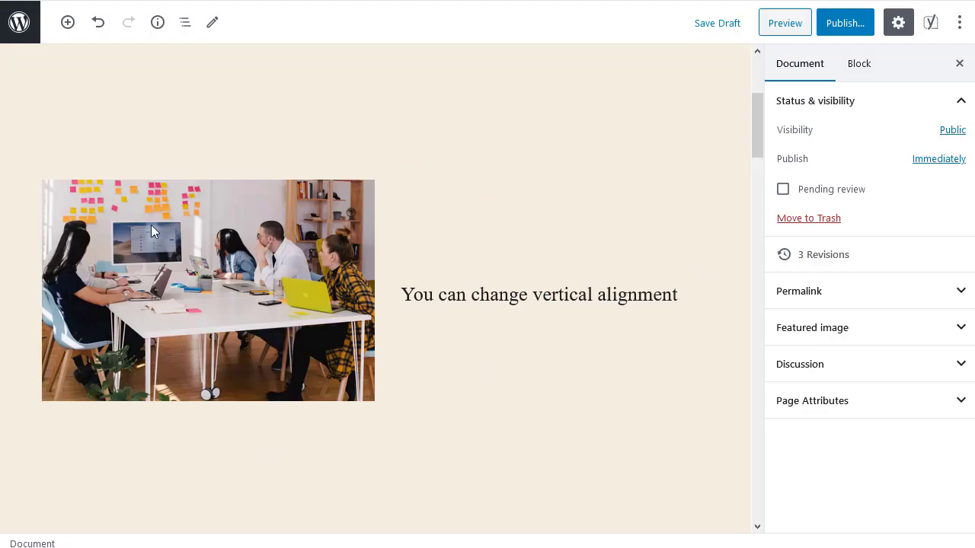
# Select the Media & Text block and align its text Top, Middle, then Bottom.
pyautogui.click(189, 233)
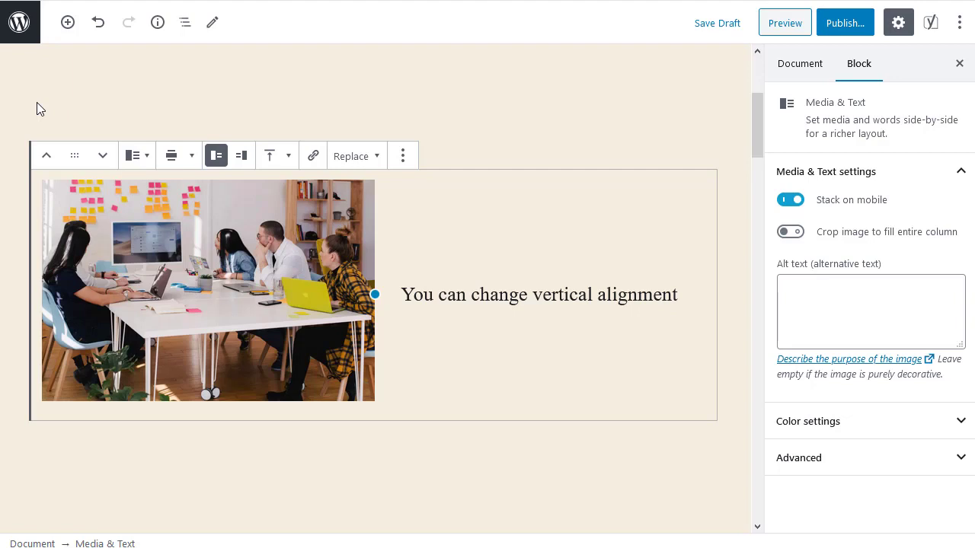
pyautogui.click(185, 24)
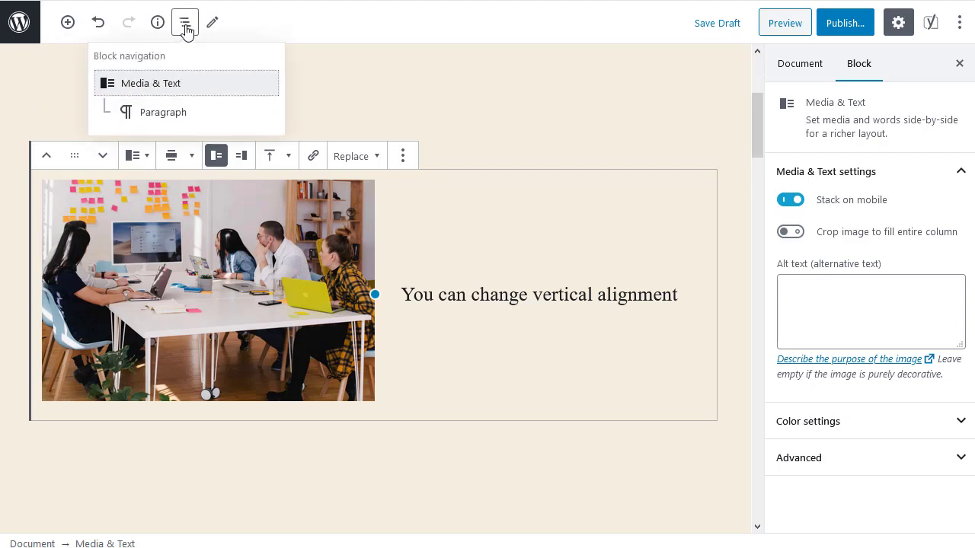
pyautogui.click(200, 89)
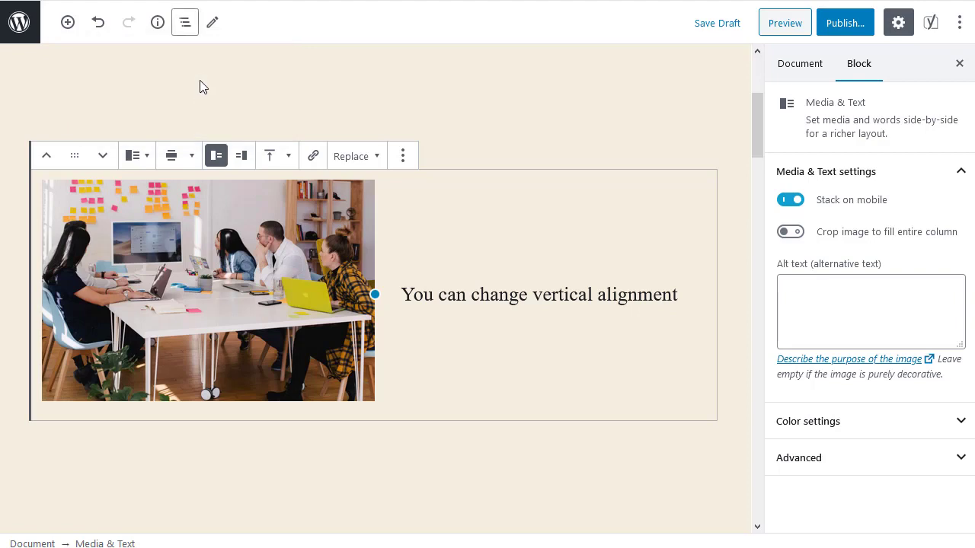
pyautogui.click(281, 158)
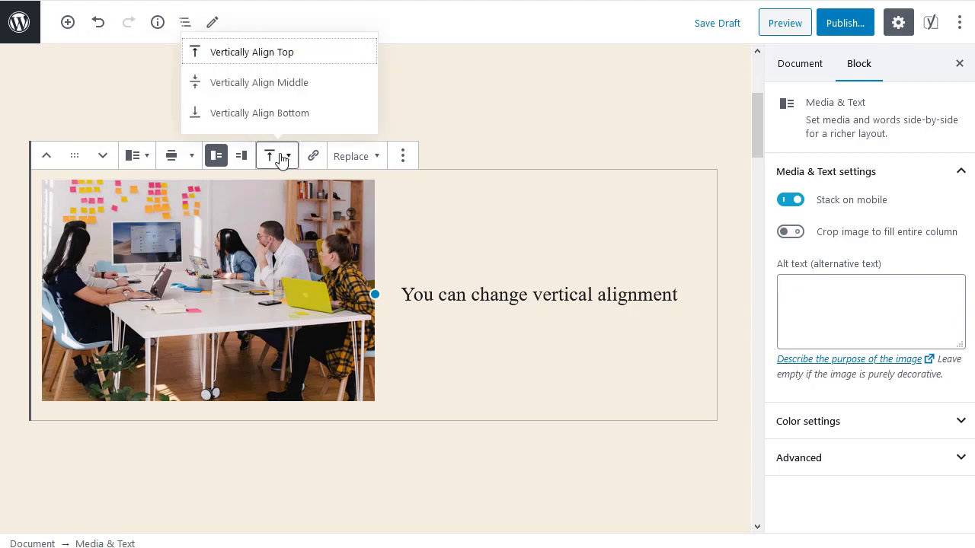
pyautogui.click(256, 55)
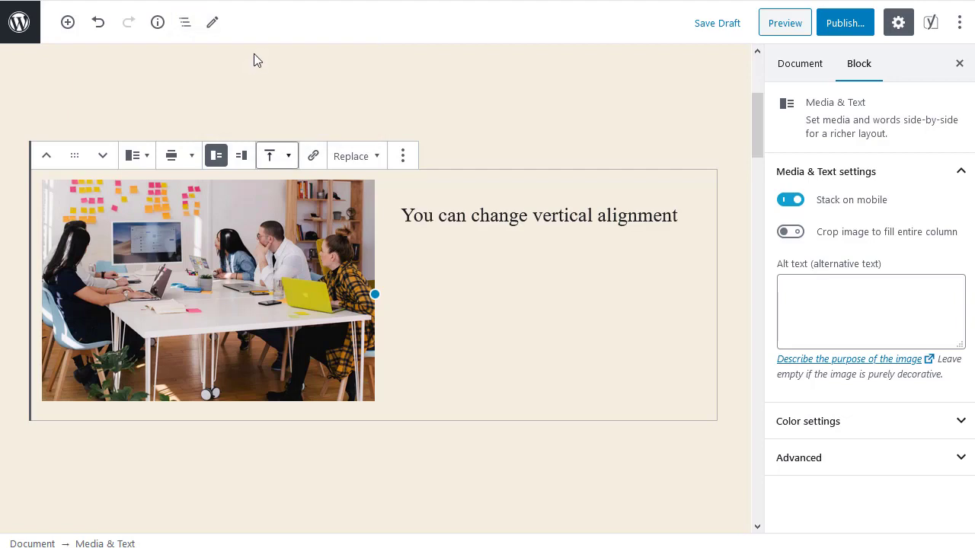
pyautogui.click(277, 156)
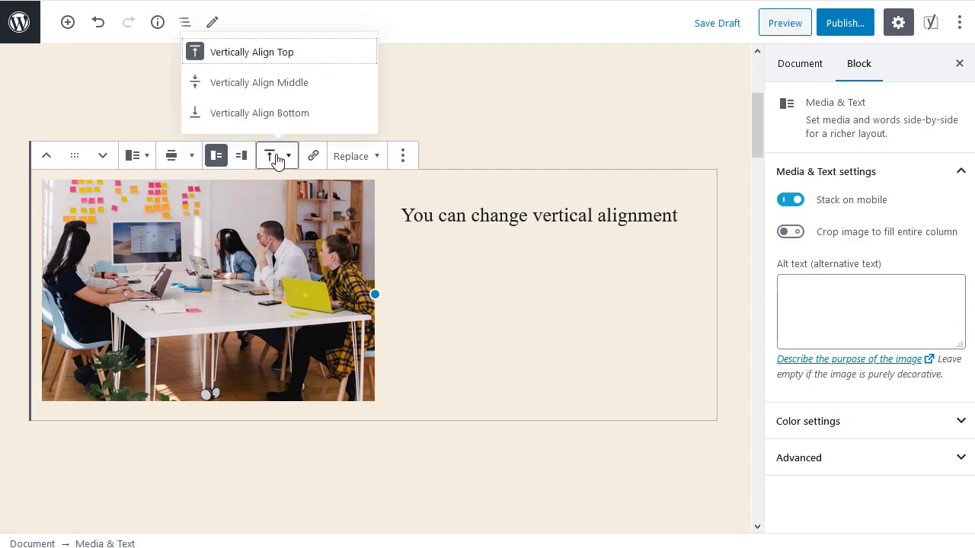
pyautogui.click(264, 89)
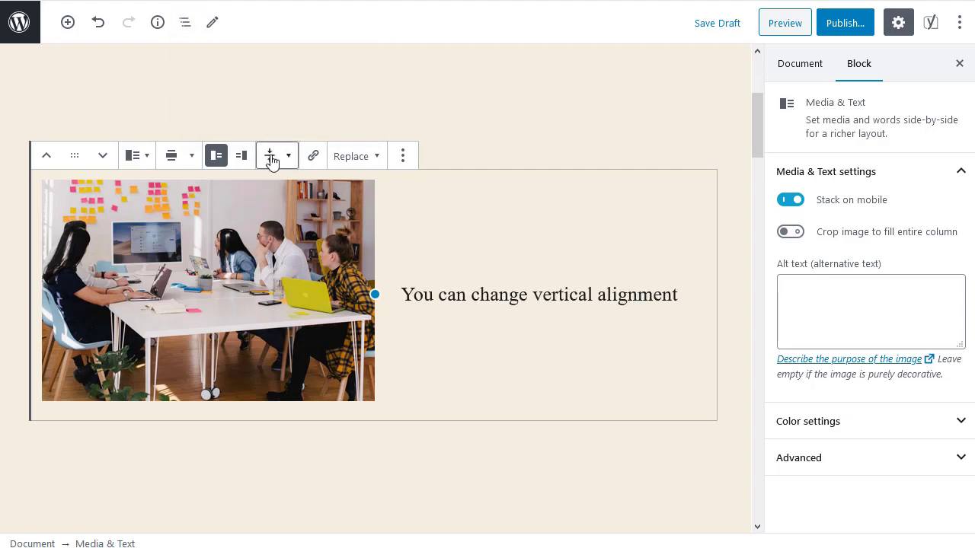
pyautogui.click(271, 160)
pyautogui.click(256, 114)
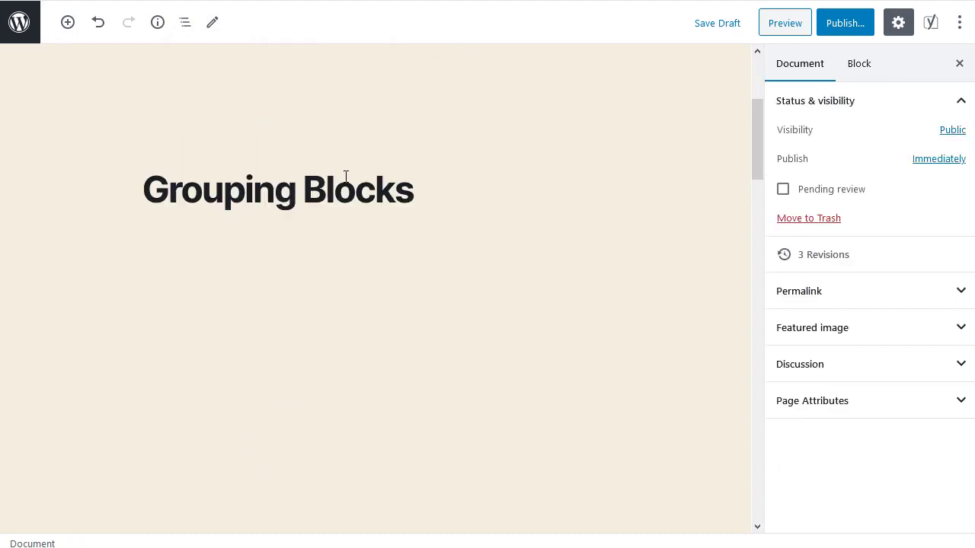
# Wrap the 'Grouping Blocks' heading in a Group and give the group a pink background.
pyautogui.click(245, 191)
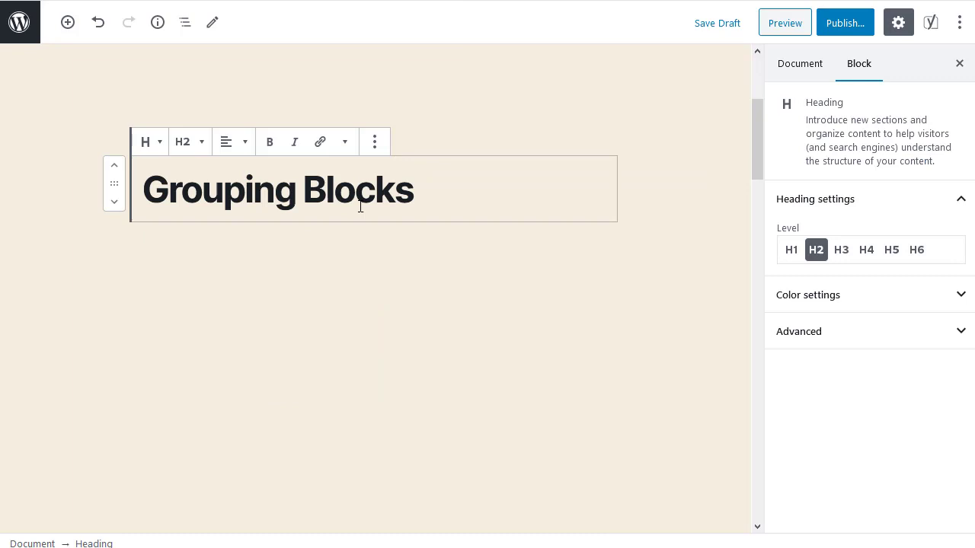
pyautogui.click(374, 145)
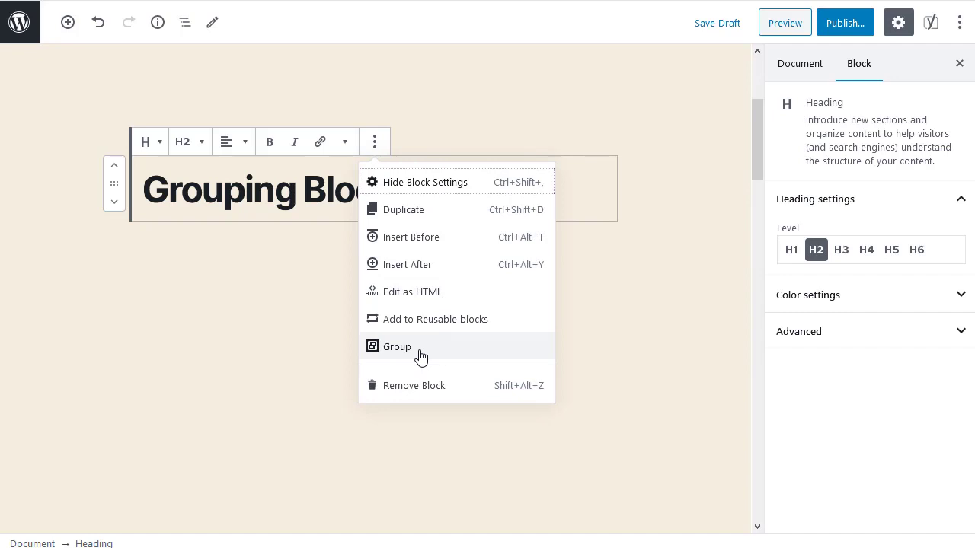
pyautogui.click(420, 353)
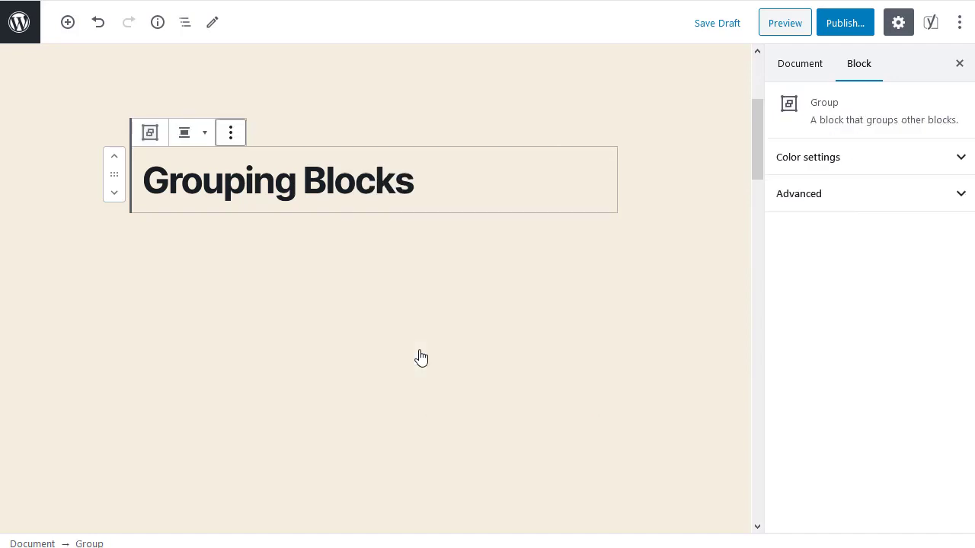
pyautogui.click(798, 165)
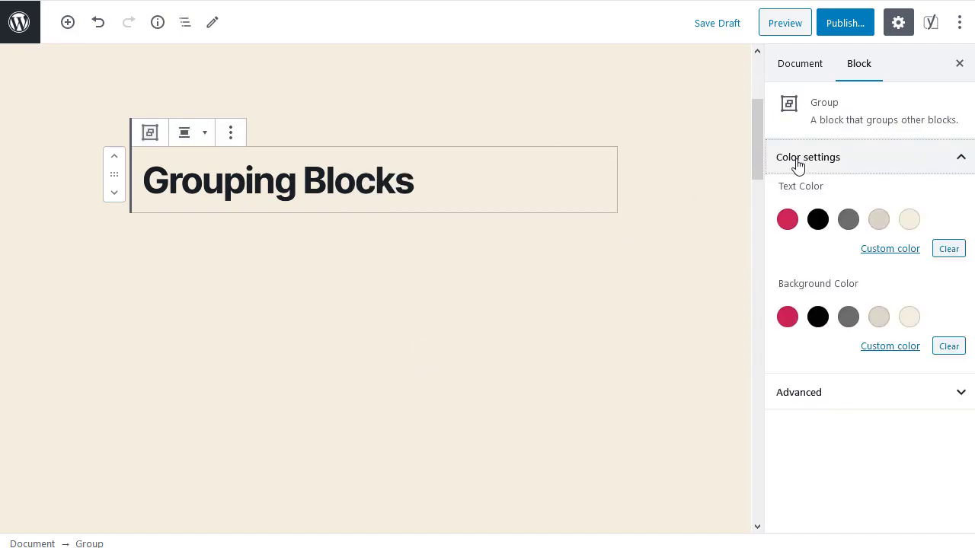
pyautogui.click(787, 318)
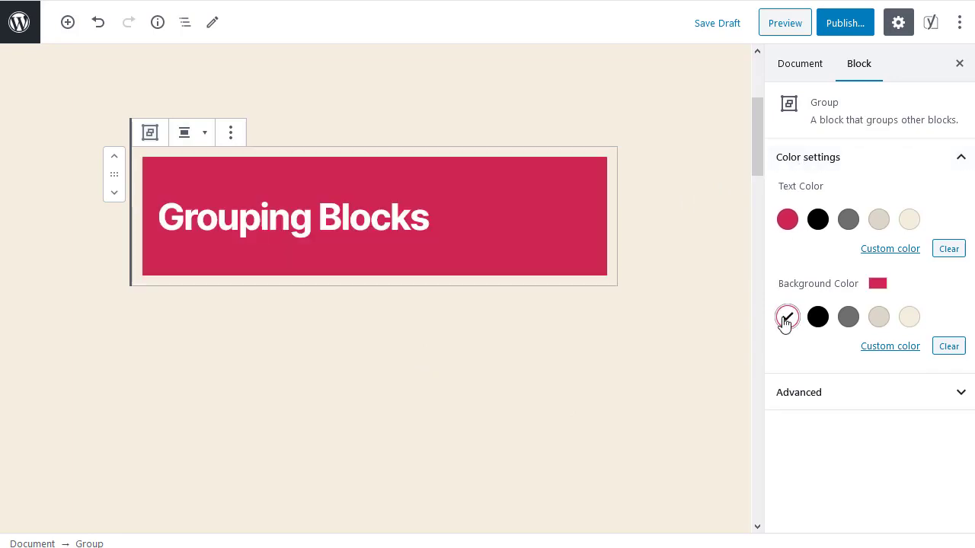
# Insert the pasted explanatory paragraph after the Grouping Blocks heading, then select the parent Group.
pyautogui.click(394, 221)
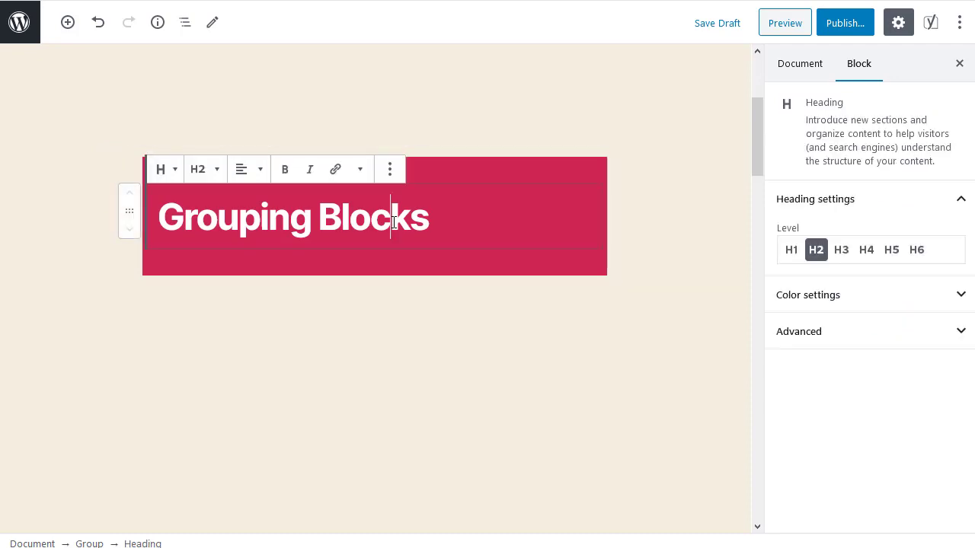
pyautogui.click(392, 174)
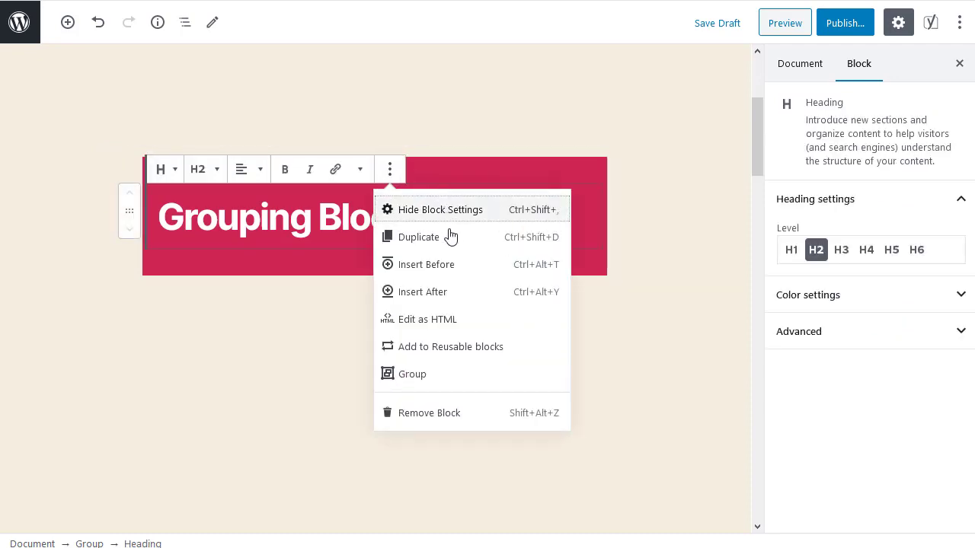
pyautogui.click(448, 298)
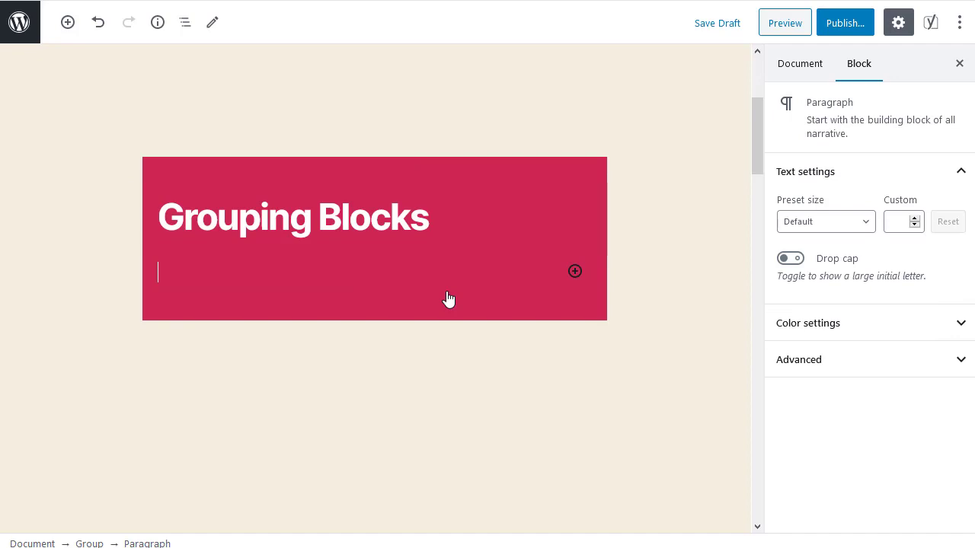
pyautogui.scroll(-1, 448, 298)
pyautogui.write('This paragraph block is nested inside a Group block. If I change the color of the group block background color the paragraph block MIGHT automatically change color.')
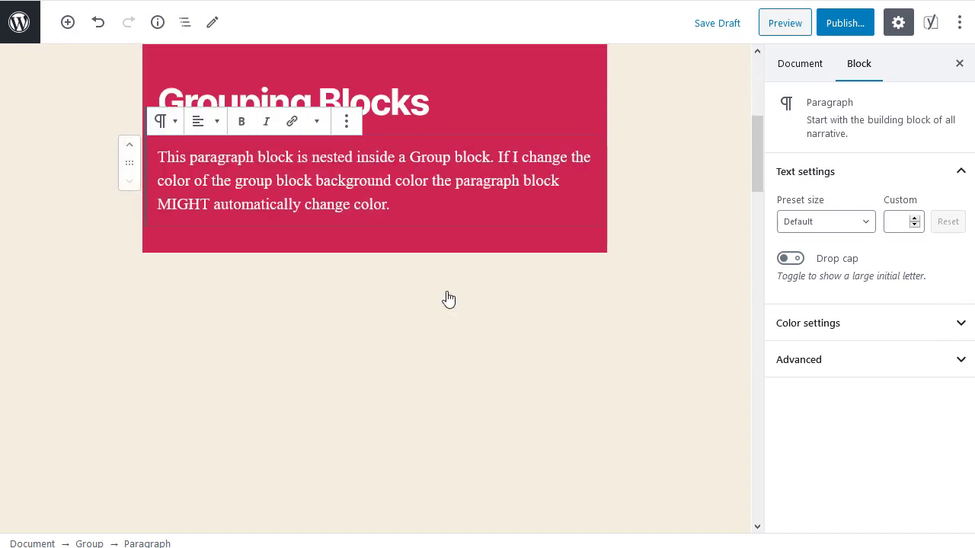
pyautogui.scroll(1, 626, 306)
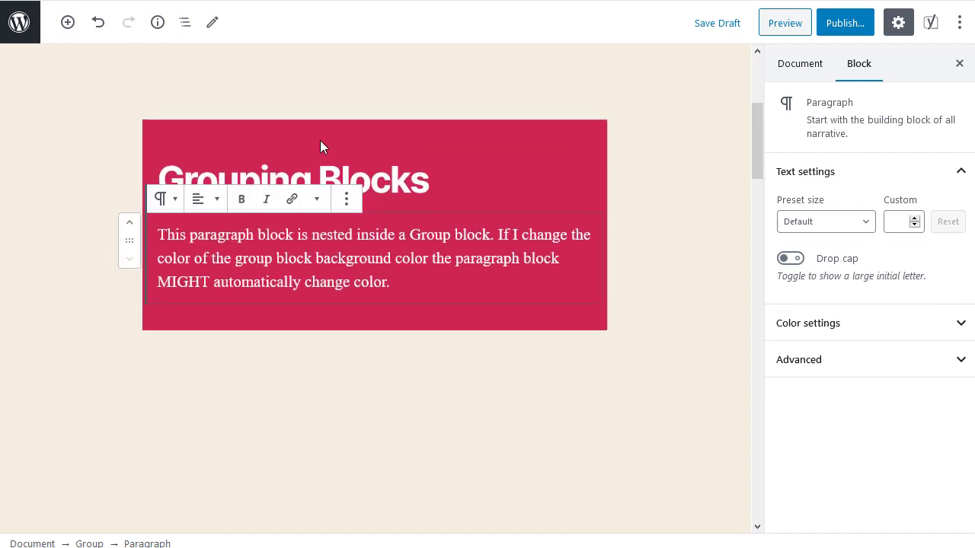
pyautogui.click(185, 22)
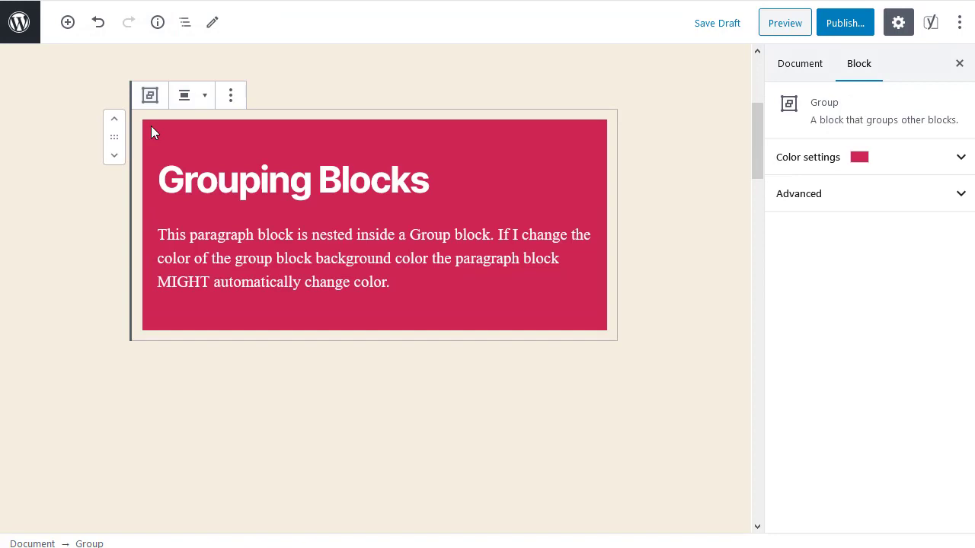
pyautogui.click(187, 99)
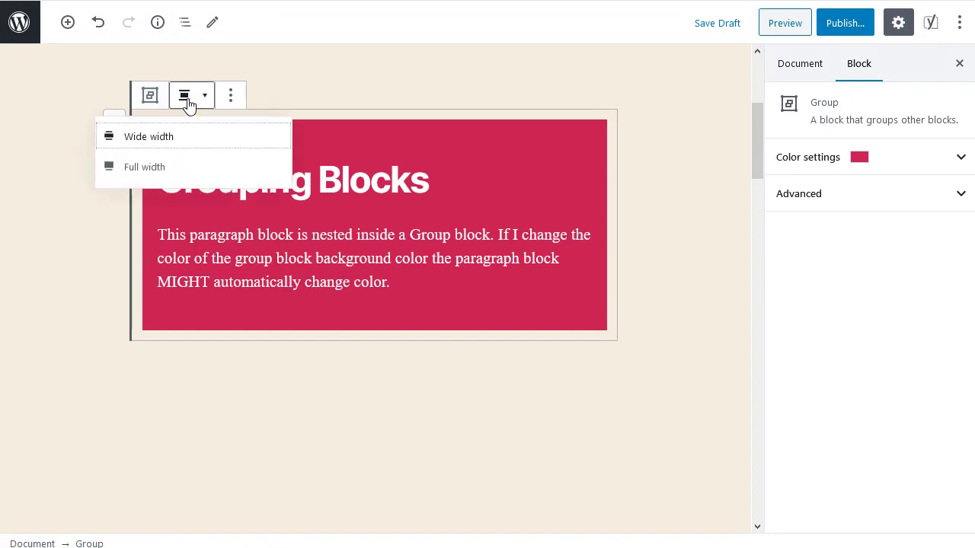
# Make the pink group wide width, then scroll down The Content Creator page on the live site.
pyautogui.click(153, 138)
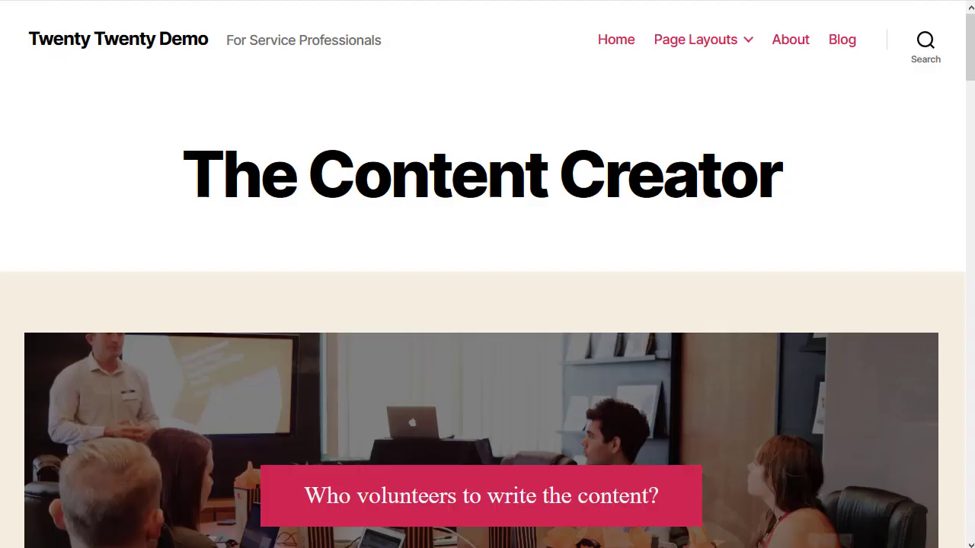
pyautogui.middleClick(7, 80)
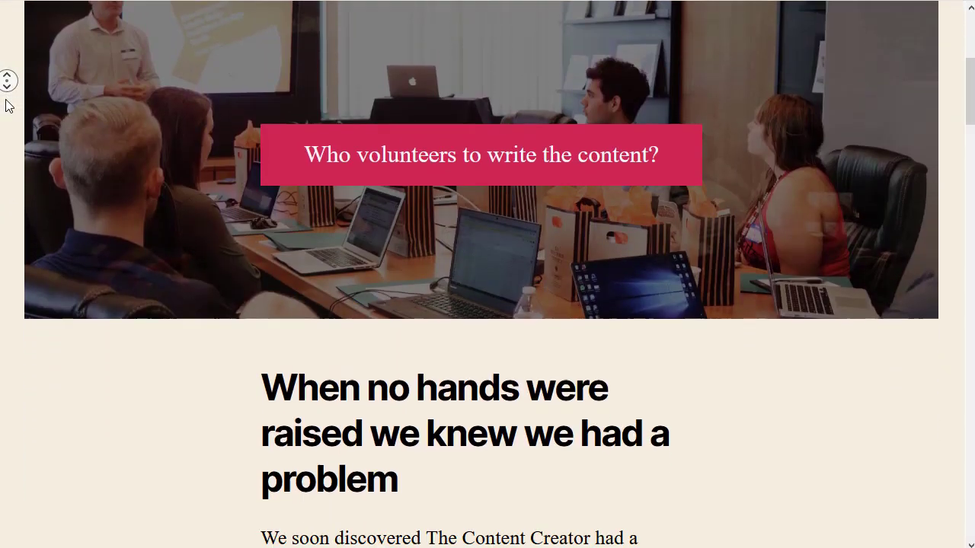